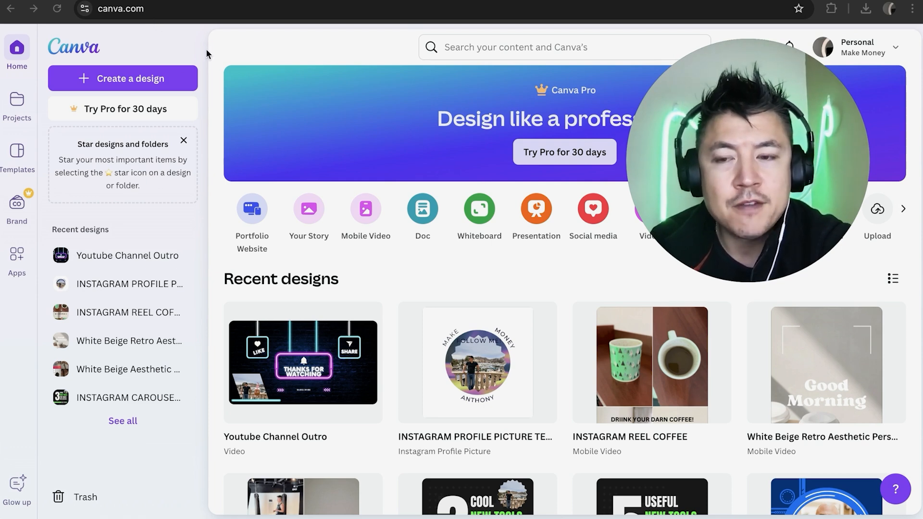
- Search Canva's content for "logo" and show all matching Canva templates
{"action": "left_click", "coordinate": [469, 46]}
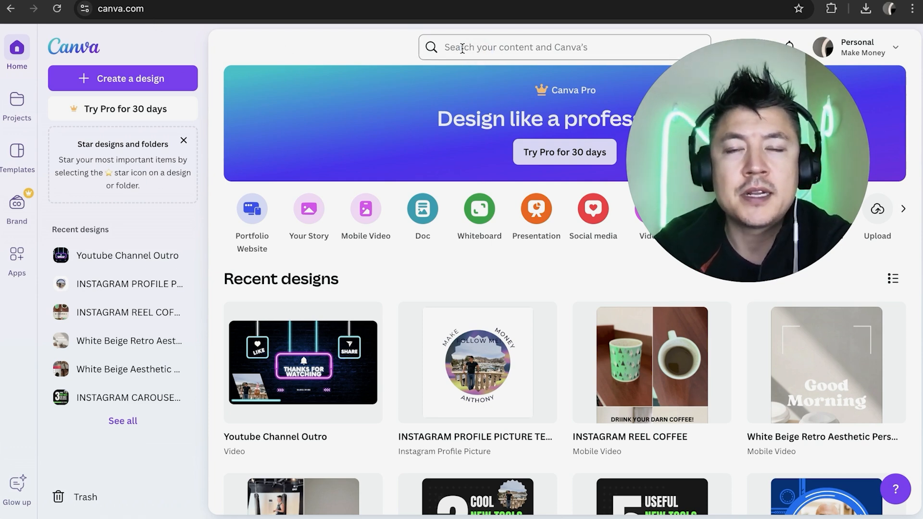
{"action": "type", "text": "logo"}
{"action": "key", "text": "Return"}
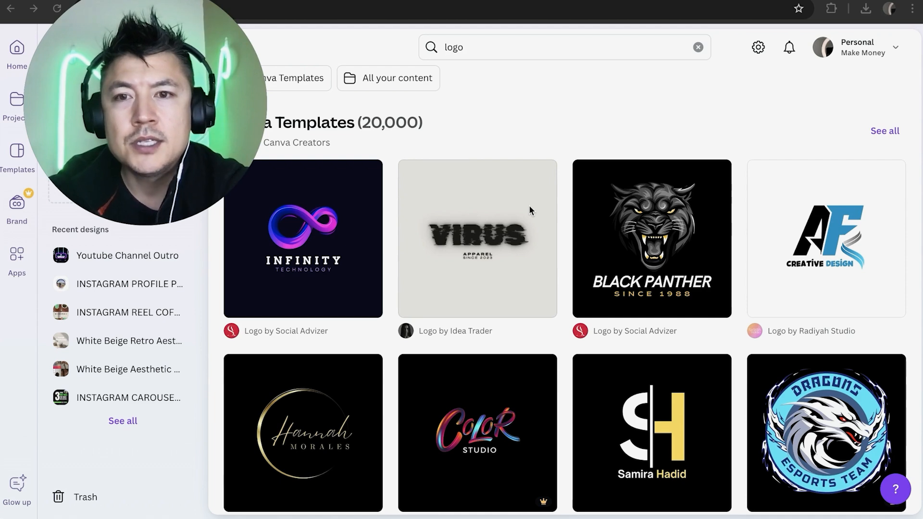
{"action": "scroll", "coordinate": [561, 326], "scroll_direction": "down", "scroll_amount": 2}
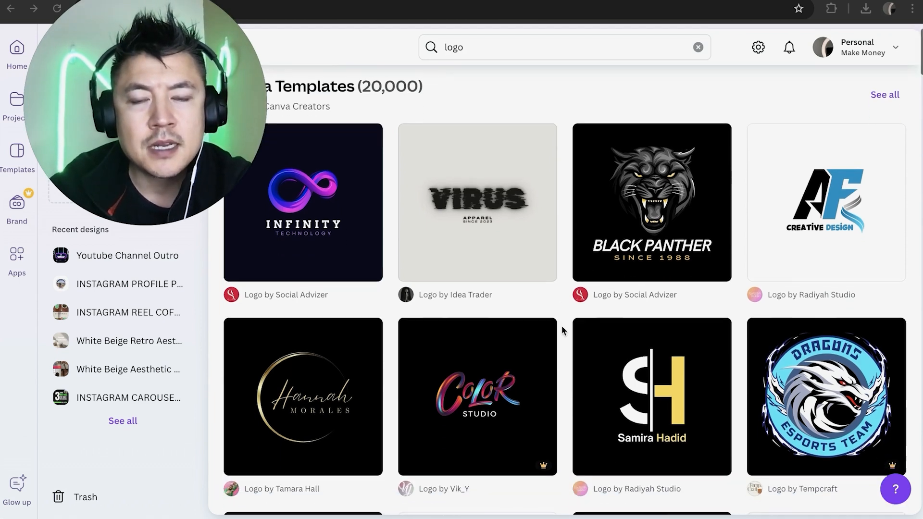
{"action": "scroll", "coordinate": [560, 324], "scroll_direction": "up", "scroll_amount": 2}
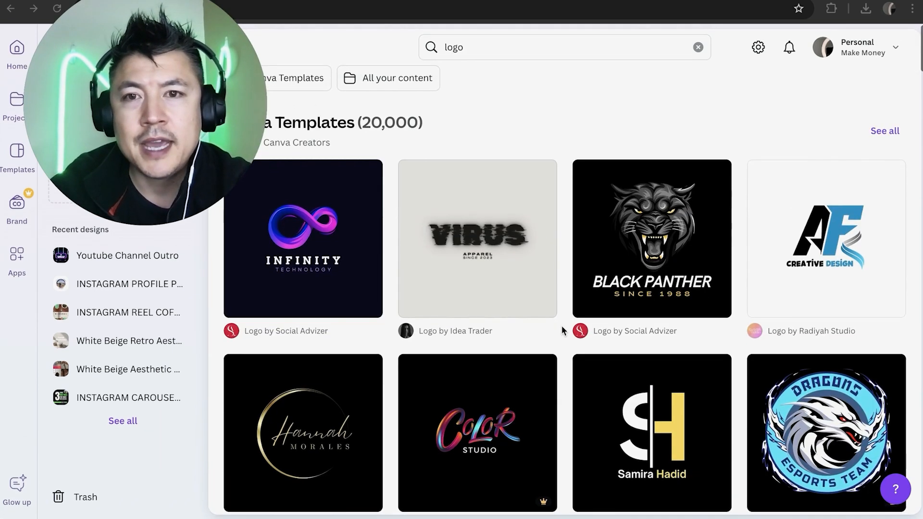
{"action": "left_click", "coordinate": [884, 132]}
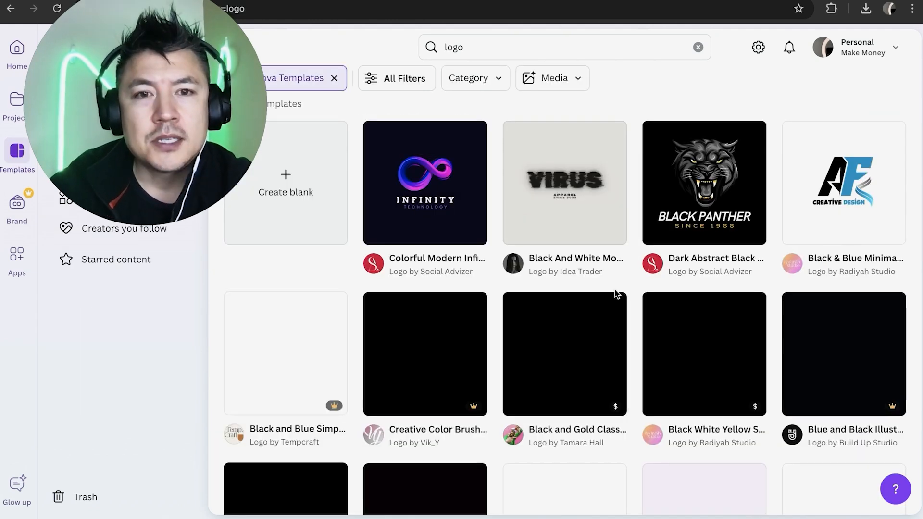
- Examine the logo template results and the Pro and paid markers on their thumbnails
{"action": "scroll", "coordinate": [618, 291], "scroll_direction": "down", "scroll_amount": 3}
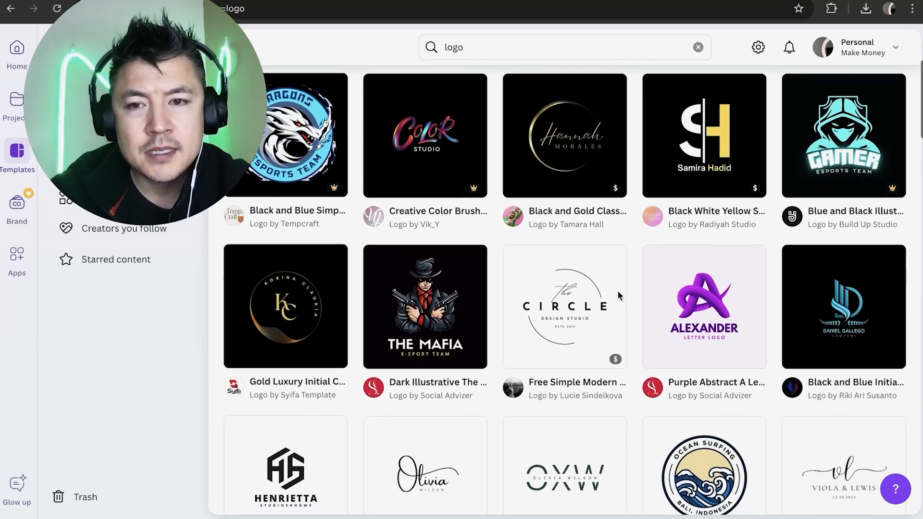
{"action": "scroll", "coordinate": [618, 292], "scroll_direction": "up", "scroll_amount": 2}
{"action": "scroll", "coordinate": [619, 296], "scroll_direction": "up", "scroll_amount": 2}
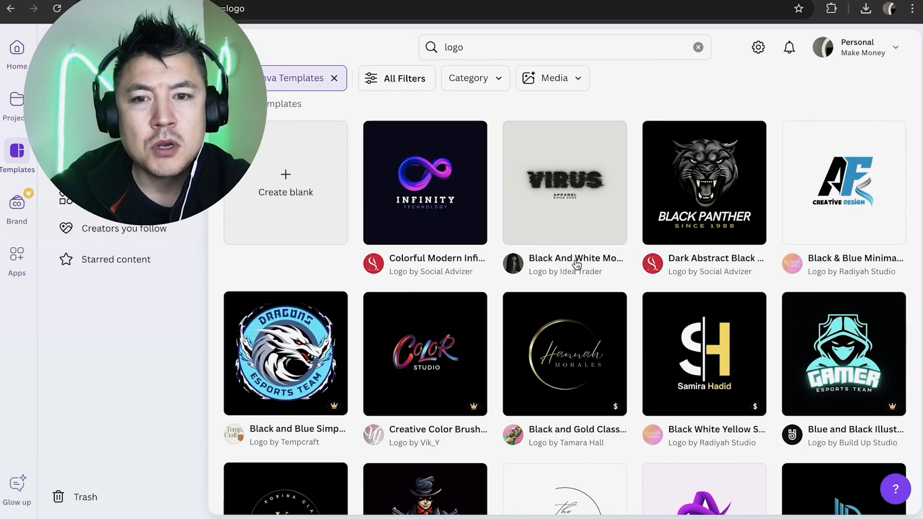
{"action": "scroll", "coordinate": [609, 269], "scroll_direction": "down", "scroll_amount": 1}
{"action": "mouse_move", "coordinate": [609, 364]}
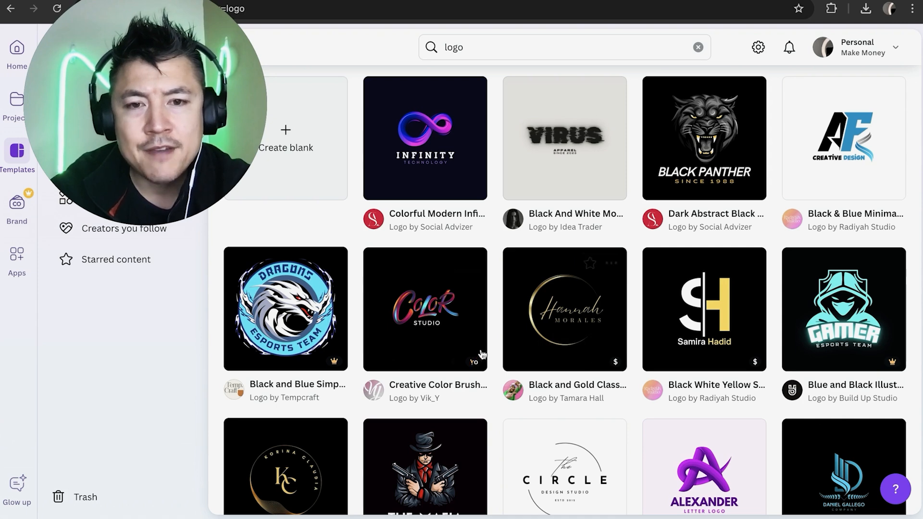
{"action": "mouse_move", "coordinate": [472, 365]}
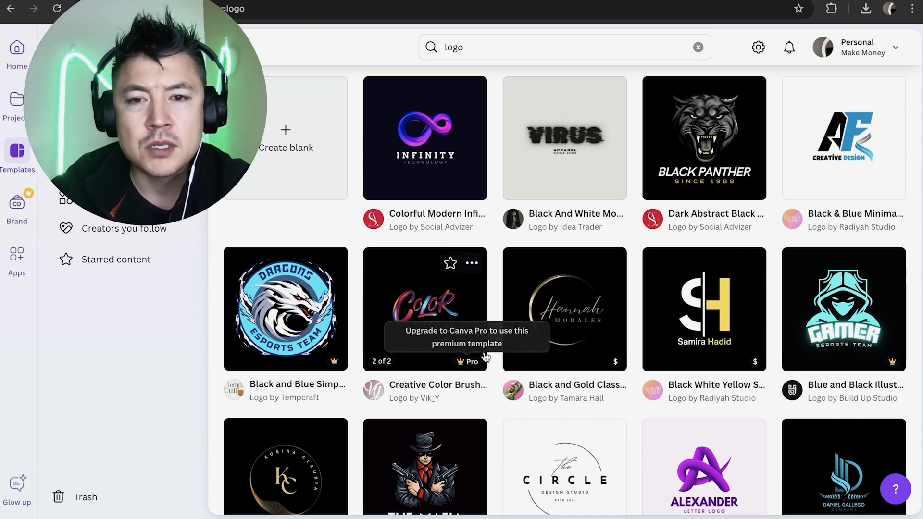
{"action": "scroll", "coordinate": [492, 255], "scroll_direction": "up", "scroll_amount": 1}
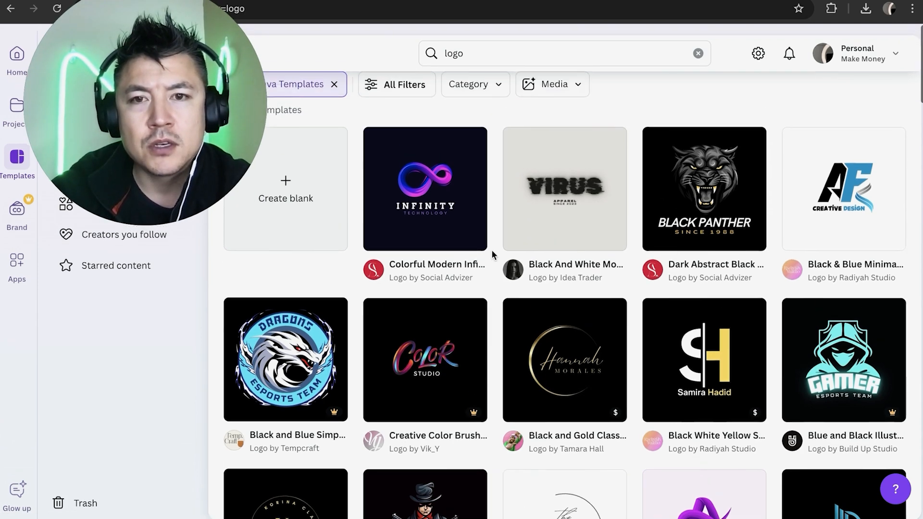
- Filter the logo templates by price to Free only
{"action": "left_click", "coordinate": [387, 79]}
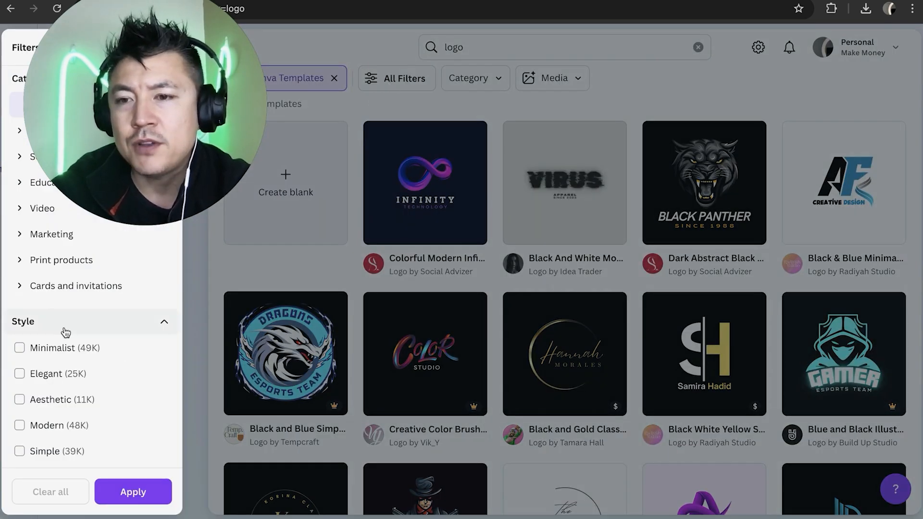
{"action": "scroll", "coordinate": [66, 332], "scroll_direction": "down", "scroll_amount": 10}
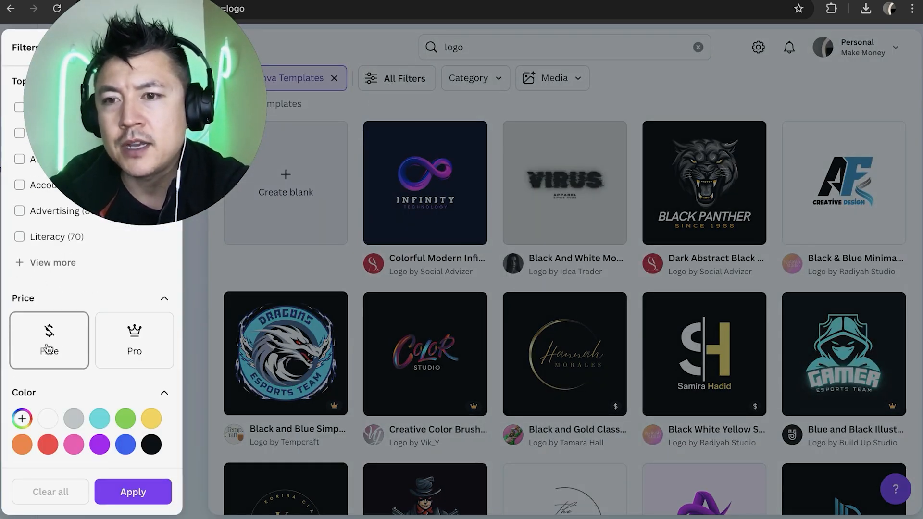
{"action": "left_click", "coordinate": [48, 347]}
{"action": "left_click", "coordinate": [130, 492]}
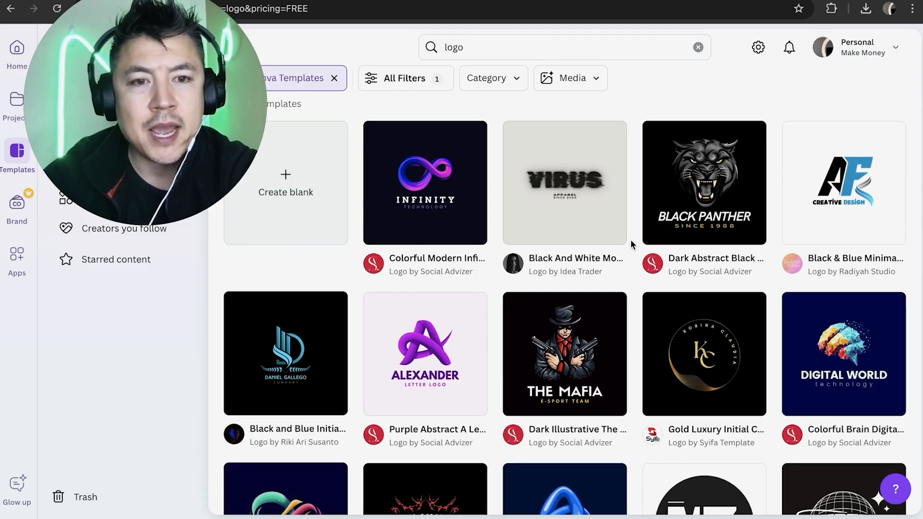
- Browse the free logo templates and open the Black White Simple Monochrome Initial Name Logo with the DG initials
{"action": "scroll", "coordinate": [630, 240], "scroll_direction": "down", "scroll_amount": 3}
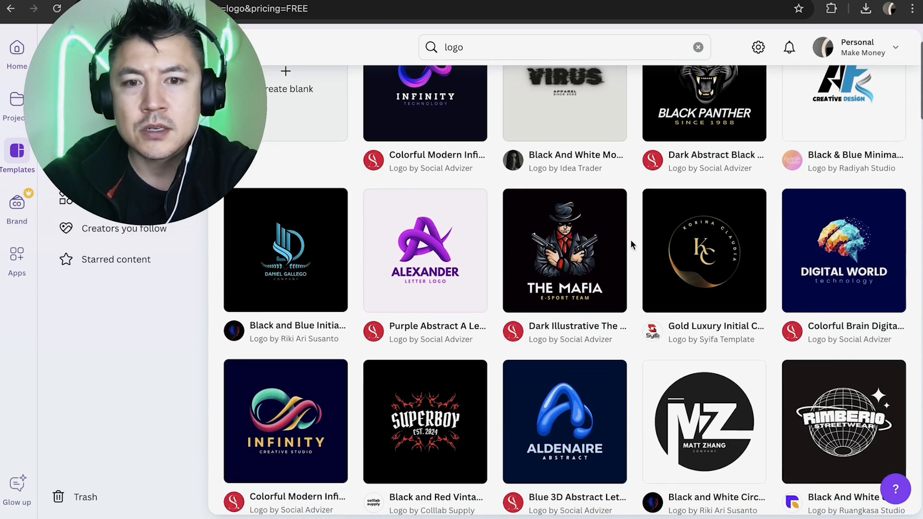
{"action": "scroll", "coordinate": [630, 239], "scroll_direction": "down", "scroll_amount": 5}
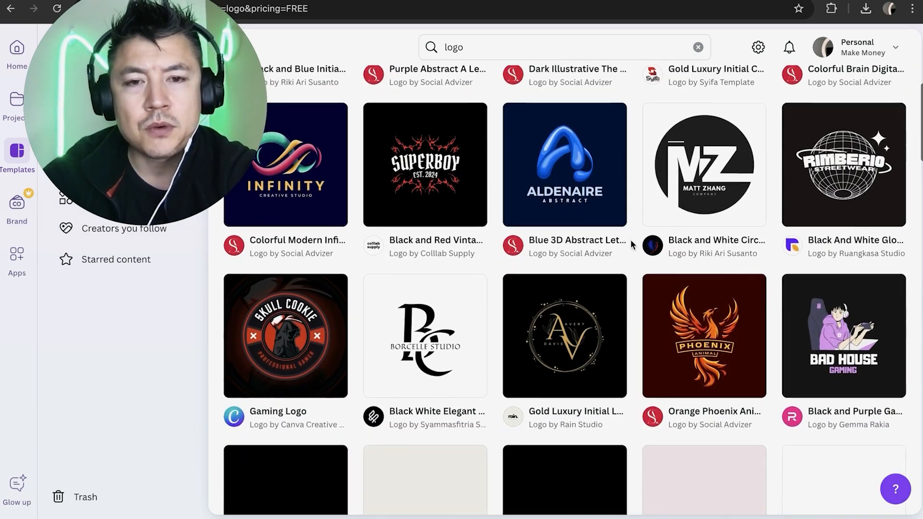
{"action": "scroll", "coordinate": [630, 240], "scroll_direction": "down", "scroll_amount": 3}
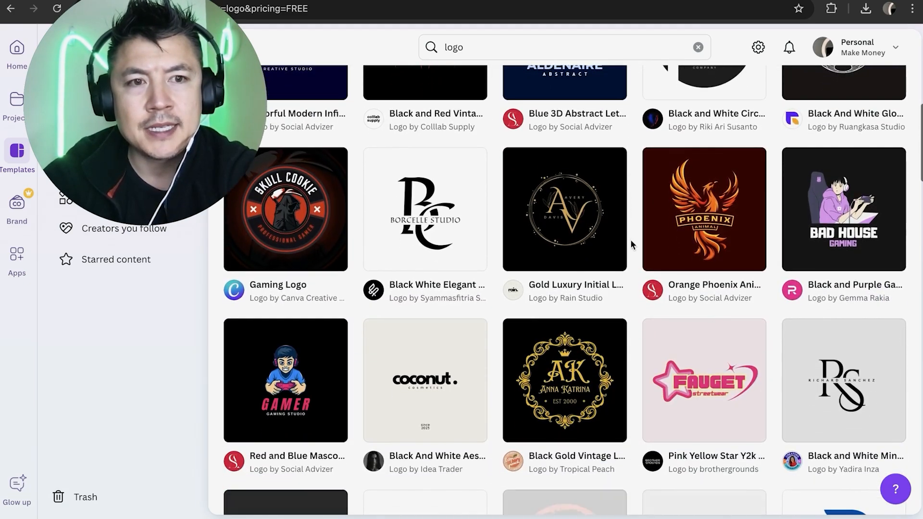
{"action": "scroll", "coordinate": [631, 240], "scroll_direction": "down", "scroll_amount": 2}
{"action": "scroll", "coordinate": [631, 241], "scroll_direction": "up", "scroll_amount": 8}
{"action": "scroll", "coordinate": [630, 241], "scroll_direction": "down", "scroll_amount": 4}
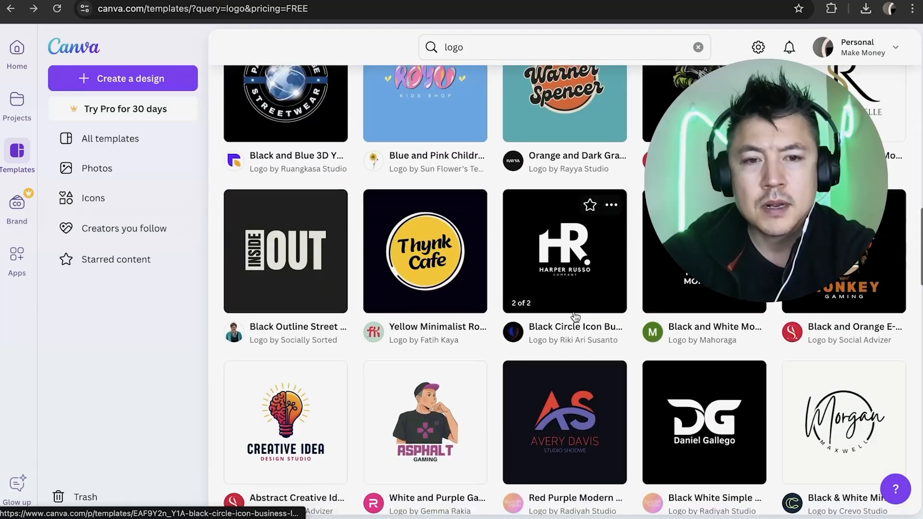
{"action": "scroll", "coordinate": [575, 288], "scroll_direction": "down", "scroll_amount": 2}
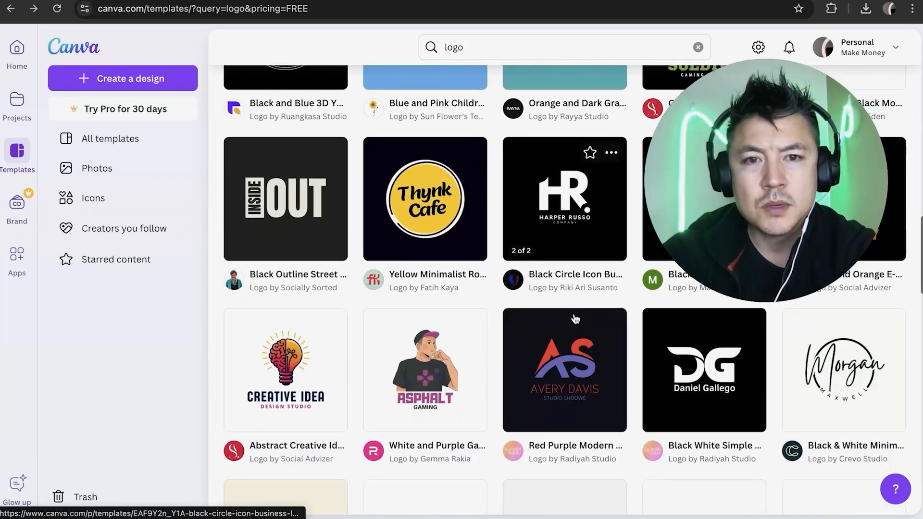
{"action": "left_click", "coordinate": [665, 405]}
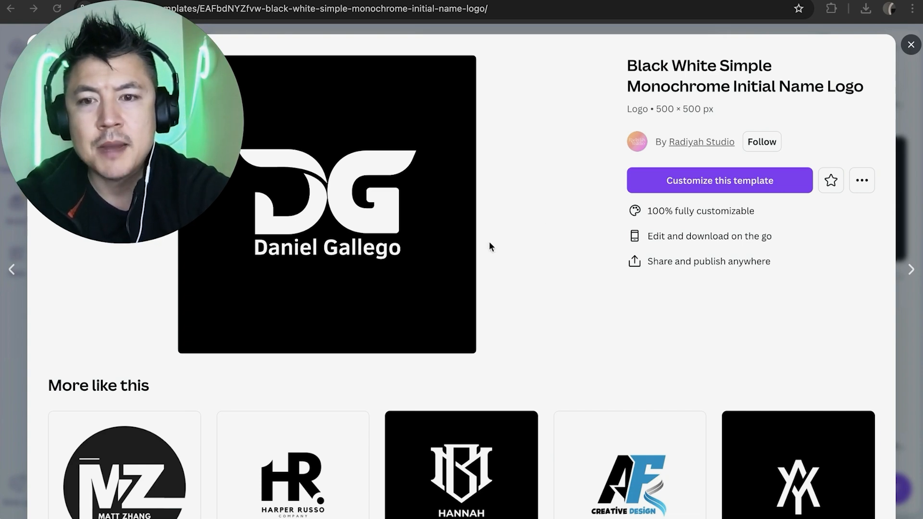
- Look over the similar templates and open the Black White Simple Monochrome Initial Name Logo for customizing
{"action": "scroll", "coordinate": [529, 266], "scroll_direction": "down", "scroll_amount": 3}
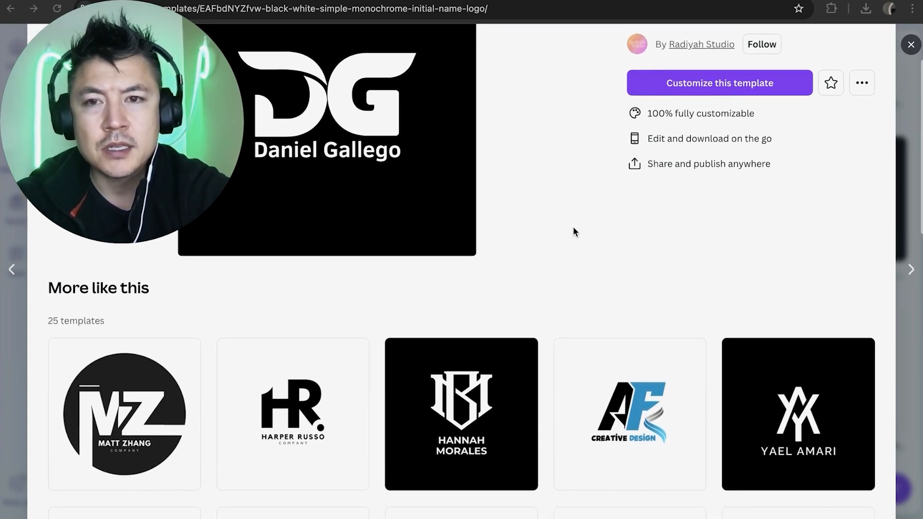
{"action": "scroll", "coordinate": [573, 232], "scroll_direction": "down", "scroll_amount": 4}
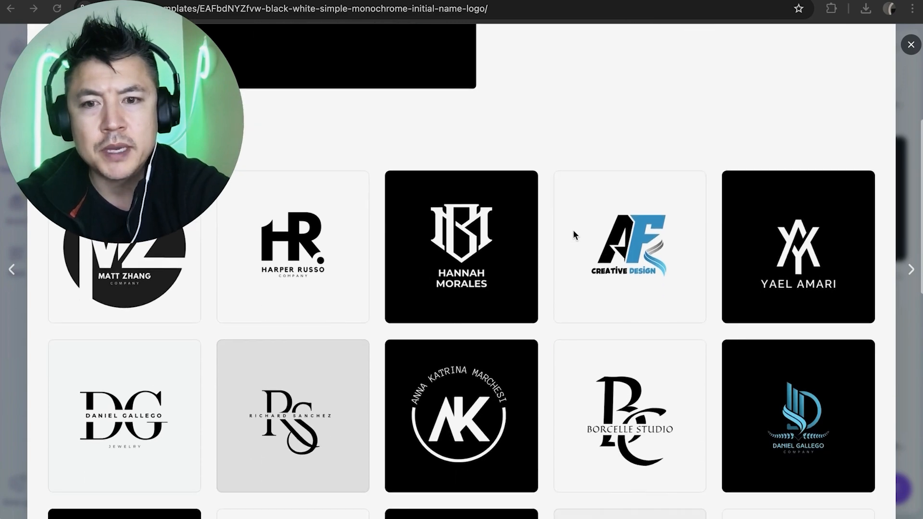
{"action": "scroll", "coordinate": [573, 230], "scroll_direction": "up", "scroll_amount": 8}
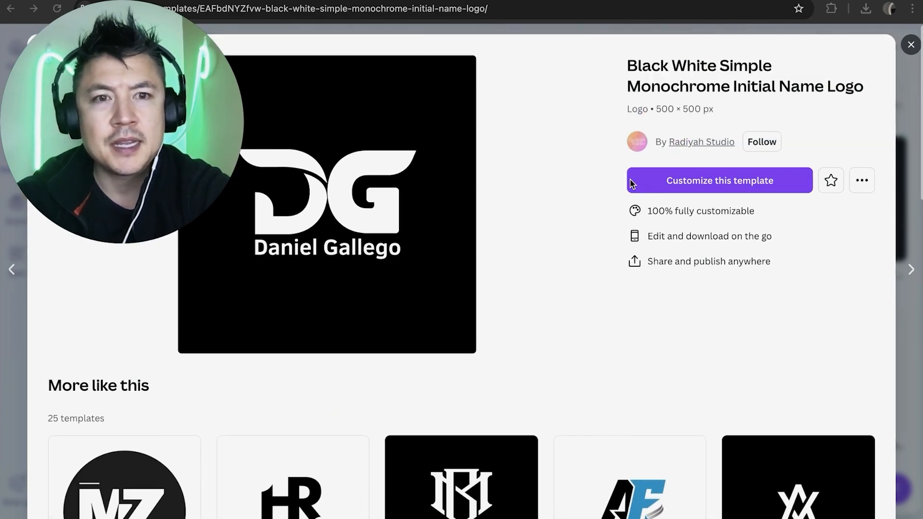
{"action": "left_click", "coordinate": [694, 183]}
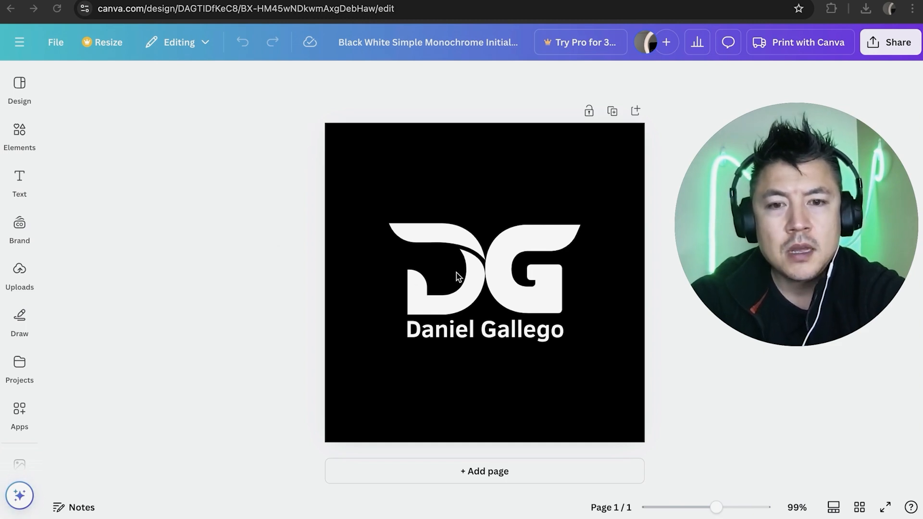
- Rename the design as "make money anthony logo creation"
{"action": "left_click", "coordinate": [388, 39]}
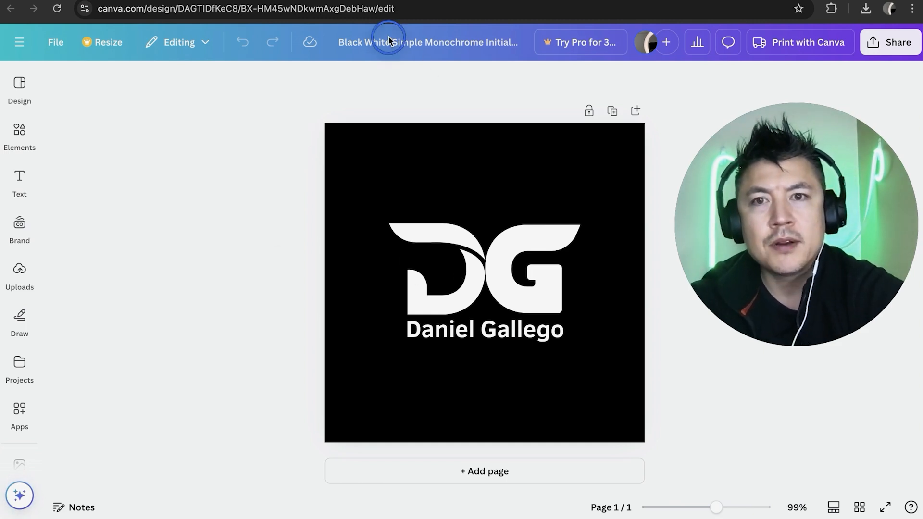
{"action": "triple_click", "coordinate": [370, 45]}
{"action": "type", "text": "make"}
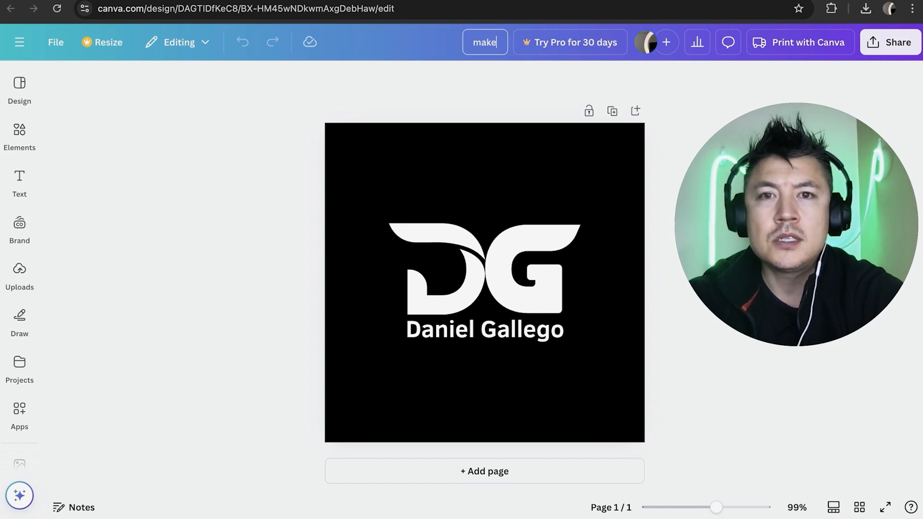
{"action": "type", "text": " money anthony log"}
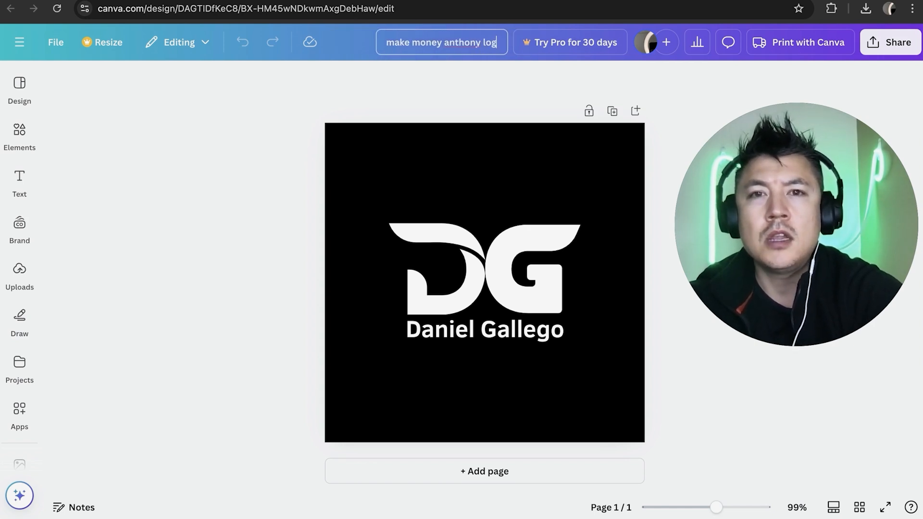
{"action": "type", "text": "o creation"}
{"action": "left_click", "coordinate": [301, 88]}
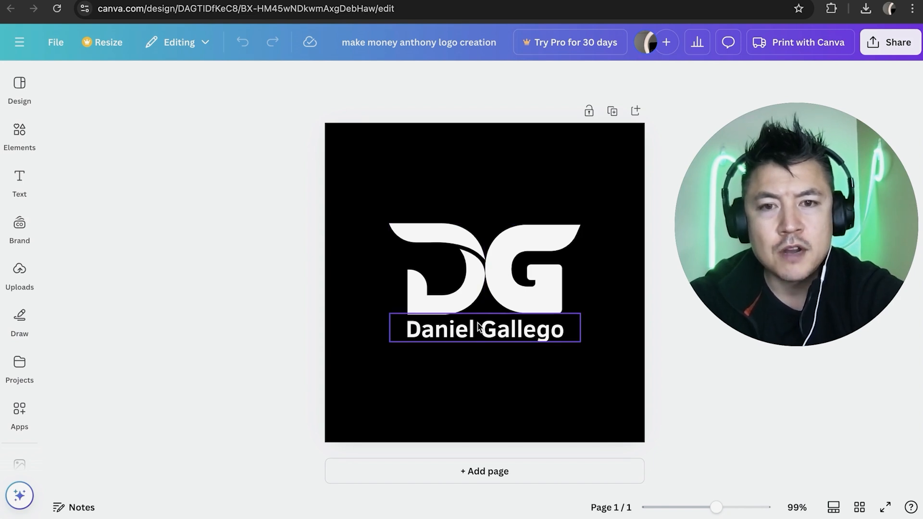
- Replace the name text beneath the DG initials with "MAKE MONEY ANTHONY"
{"action": "left_click", "coordinate": [460, 332]}
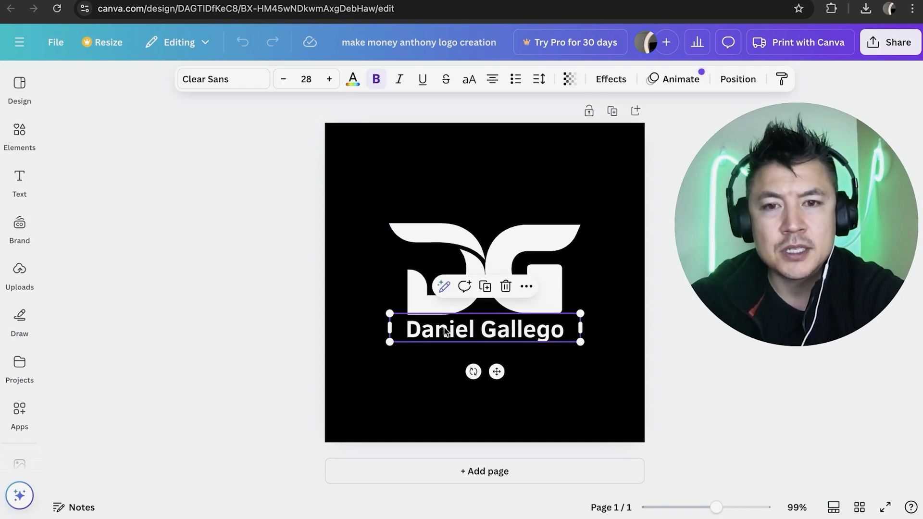
{"action": "double_click", "coordinate": [443, 330]}
{"action": "left_click", "coordinate": [406, 247]}
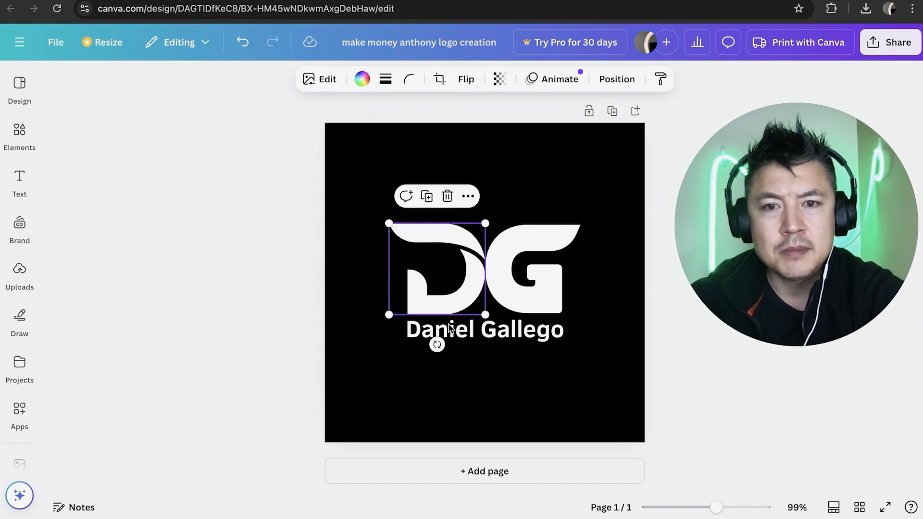
{"action": "left_click", "coordinate": [449, 331]}
{"action": "left_click", "coordinate": [450, 331]}
{"action": "type", "text": "MA"}
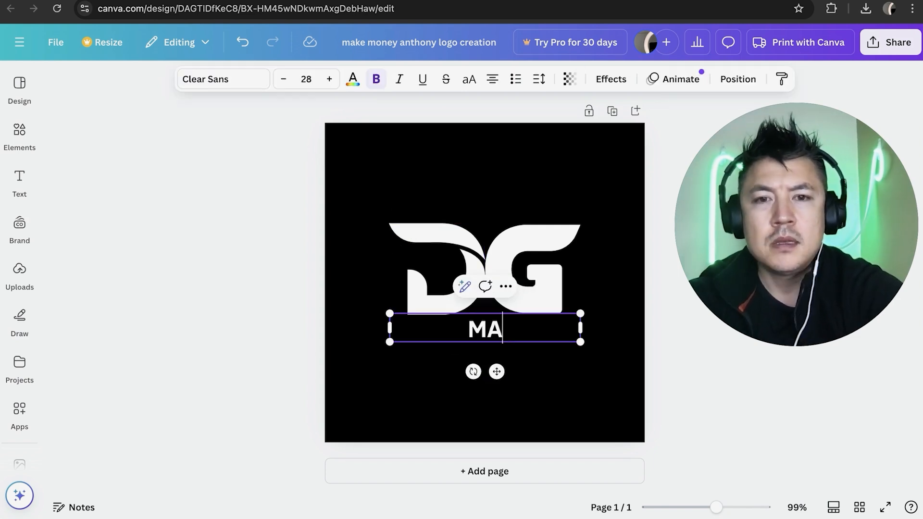
{"action": "type", "text": "KE MONEY ANTHONY"}
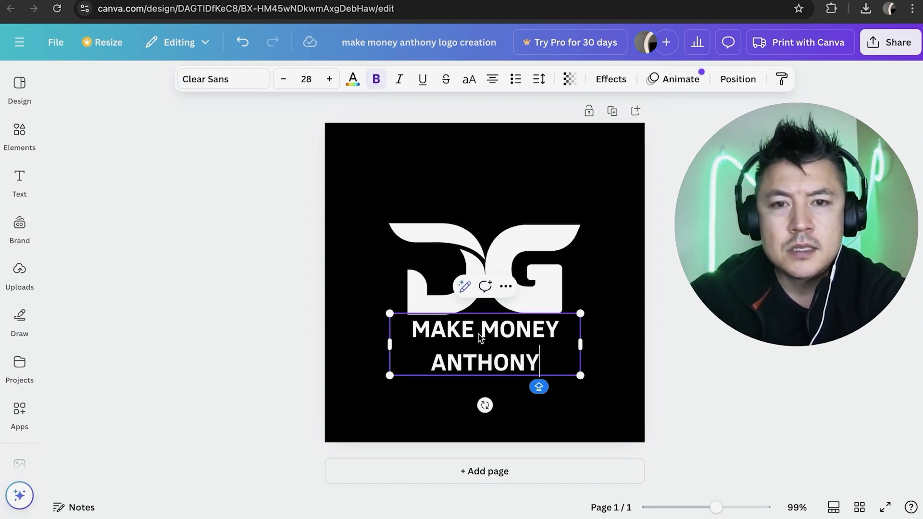
{"action": "left_click", "coordinate": [377, 244]}
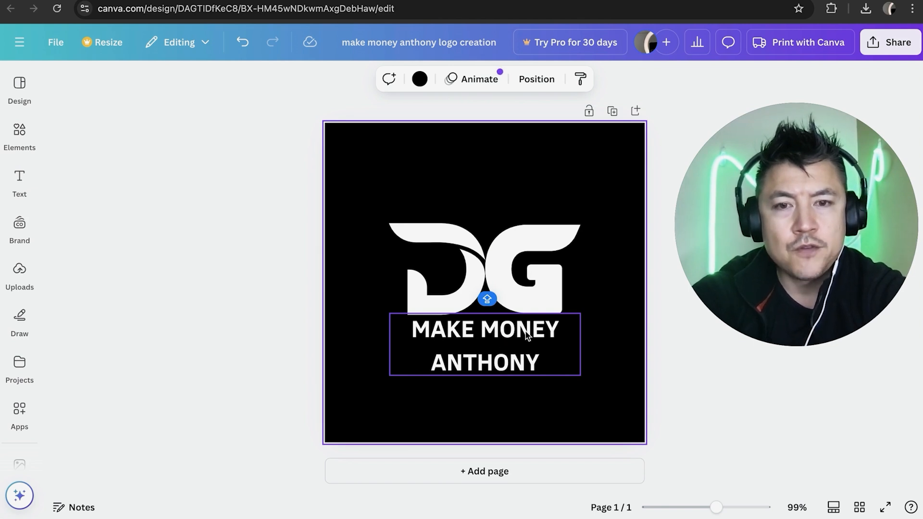
- Reduce the font size of the "MAKE MONEY ANTHONY" text to 20 so it fits on one line
{"action": "left_click", "coordinate": [492, 337]}
{"action": "left_click", "coordinate": [499, 337]}
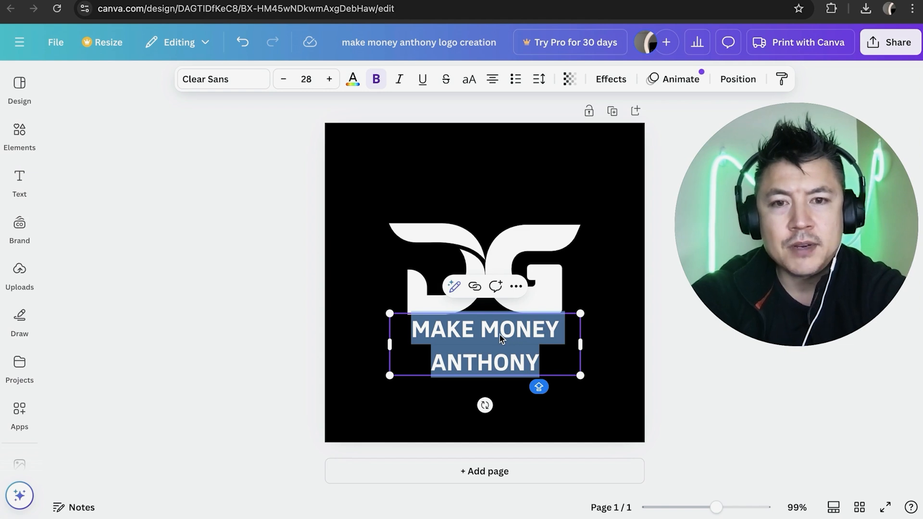
{"action": "left_click", "coordinate": [285, 79]}
{"action": "left_click", "coordinate": [285, 79]}
{"action": "left_click", "coordinate": [285, 80]}
{"action": "left_click", "coordinate": [284, 80]}
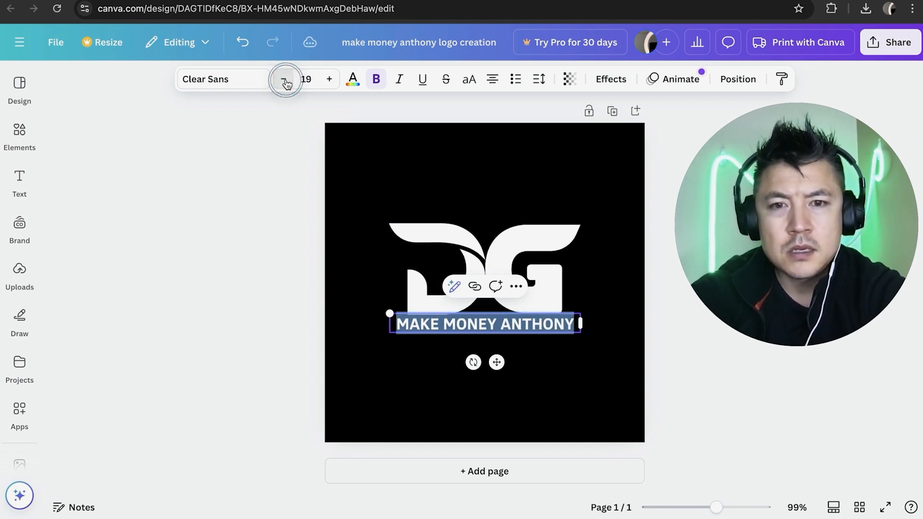
{"action": "left_click", "coordinate": [328, 78]}
{"action": "left_click", "coordinate": [406, 151]}
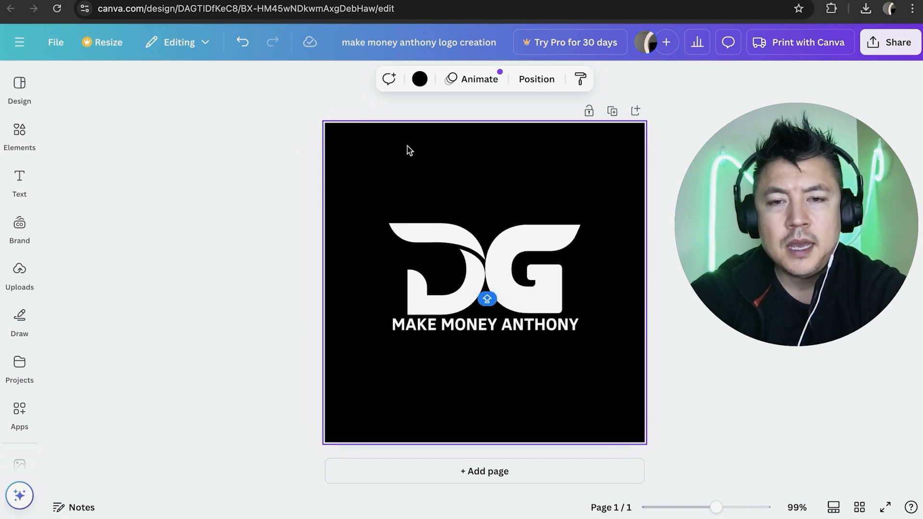
- Add a text box, place it below the "MAKE MONEY ANTHONY" line, and delete the D letter graphic
{"action": "left_click", "coordinate": [447, 258]}
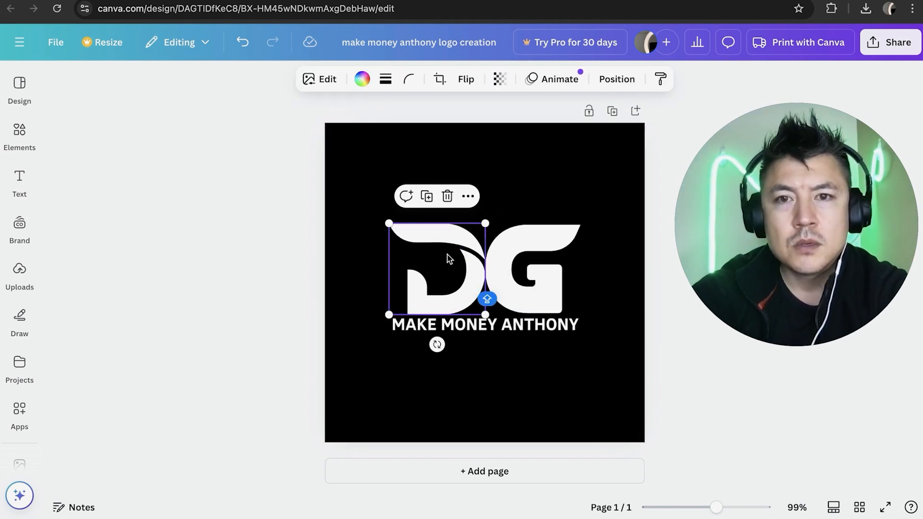
{"action": "left_click", "coordinate": [19, 179]}
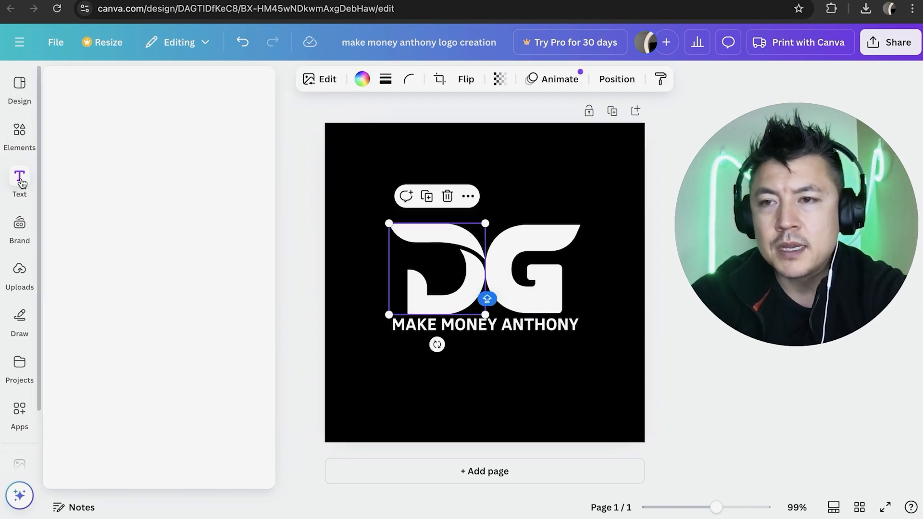
{"action": "left_click", "coordinate": [101, 121]}
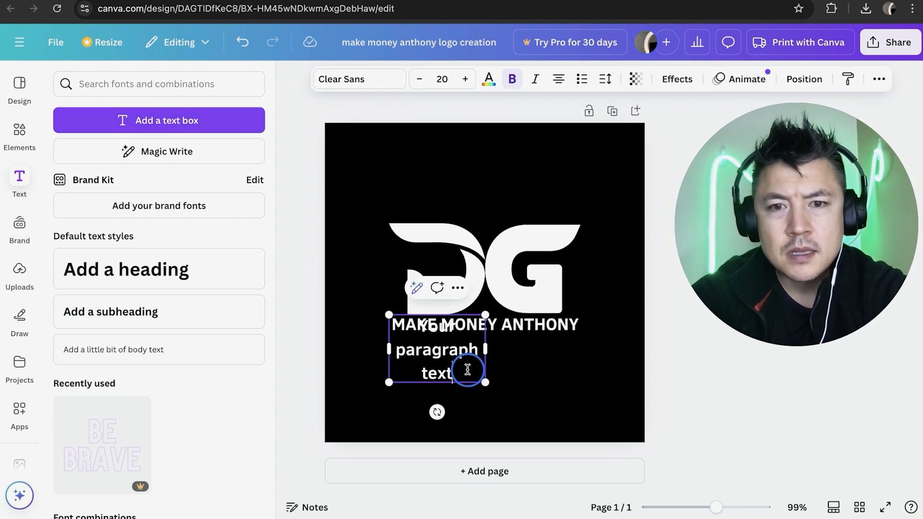
{"action": "left_click", "coordinate": [554, 391]}
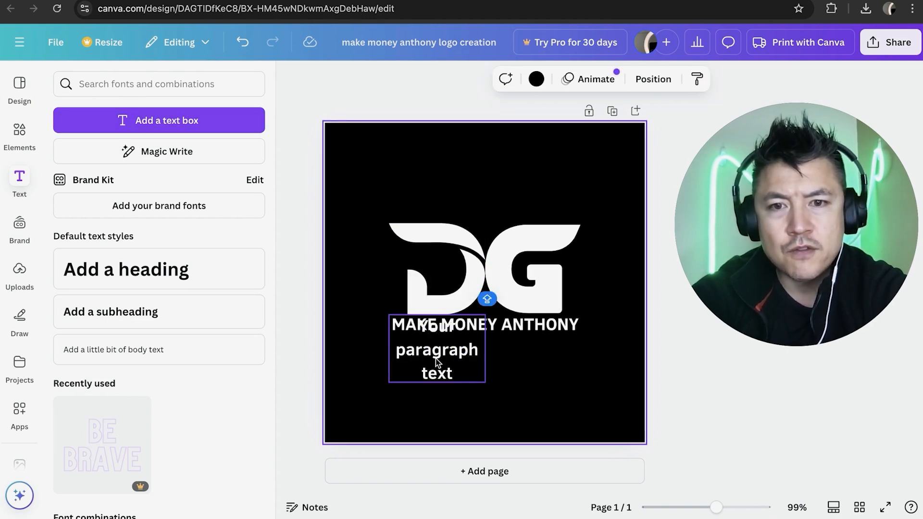
{"action": "left_click_drag", "start_coordinate": [436, 361], "coordinate": [507, 390]}
{"action": "left_click", "coordinate": [436, 266]}
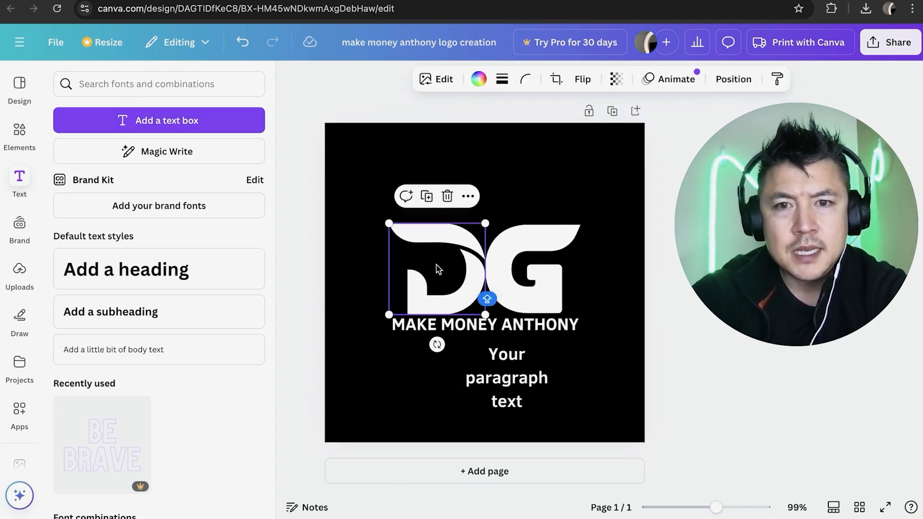
{"action": "key", "text": "Delete"}
- Replace the placeholder paragraph text with a single "D"
{"action": "left_click", "coordinate": [521, 390]}
{"action": "left_click", "coordinate": [518, 376]}
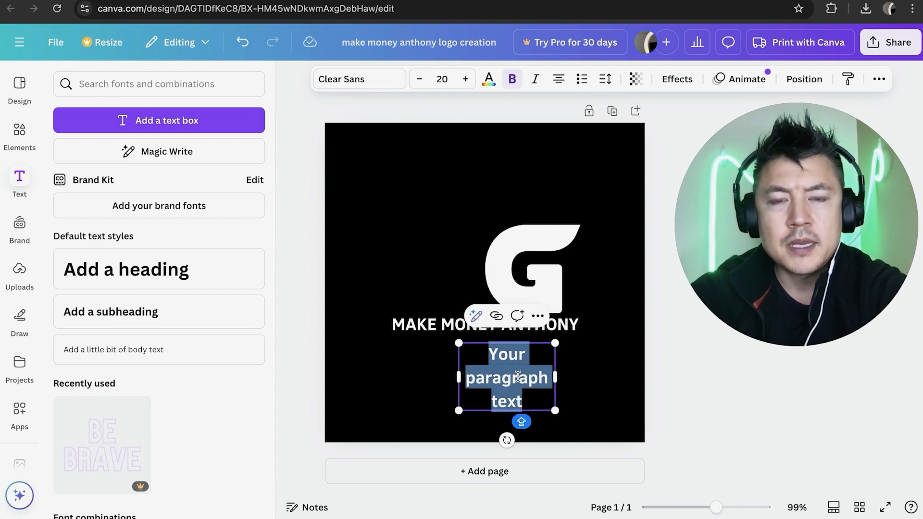
{"action": "type", "text": "D"}
{"action": "left_click", "coordinate": [412, 371]}
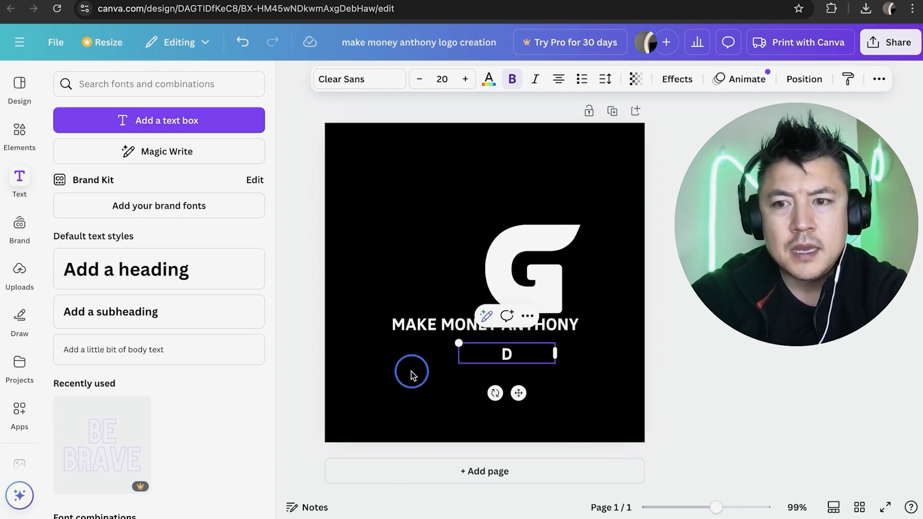
- Enlarge the "D" text to a font size of about 71 and move it into the empty space beside the G
{"action": "left_click", "coordinate": [529, 356]}
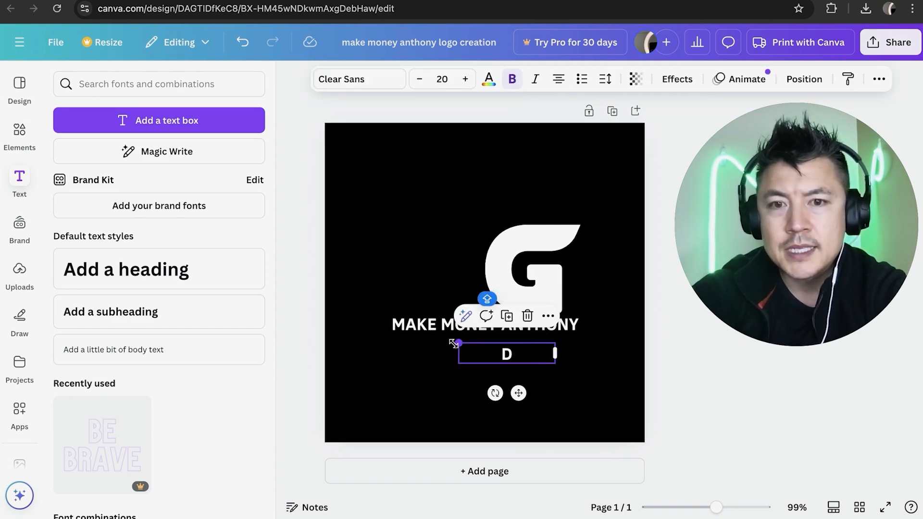
{"action": "left_click_drag", "start_coordinate": [454, 343], "coordinate": [358, 185]}
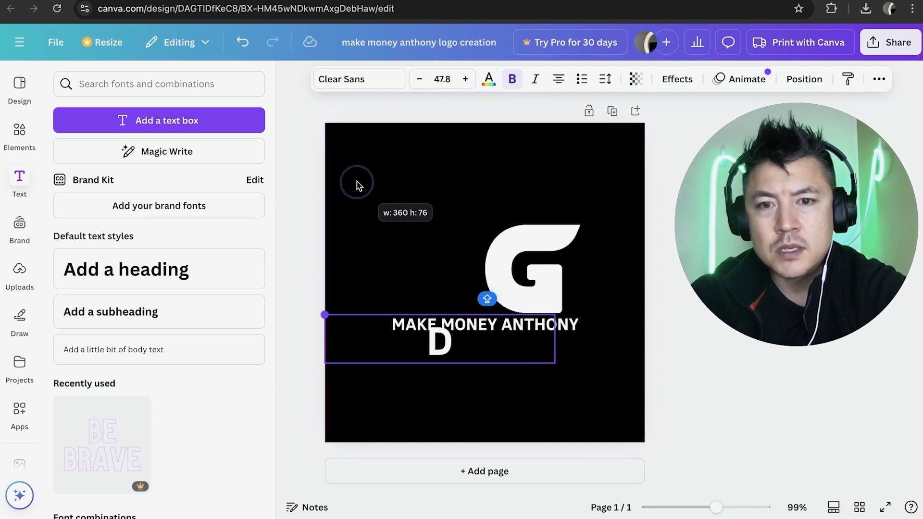
{"action": "left_click", "coordinate": [422, 274]}
{"action": "left_click_drag", "start_coordinate": [511, 366], "coordinate": [437, 284]}
- Change the letter beside the G to "A" and set its font to Brice SemiExpanded
{"action": "double_click", "coordinate": [437, 285]}
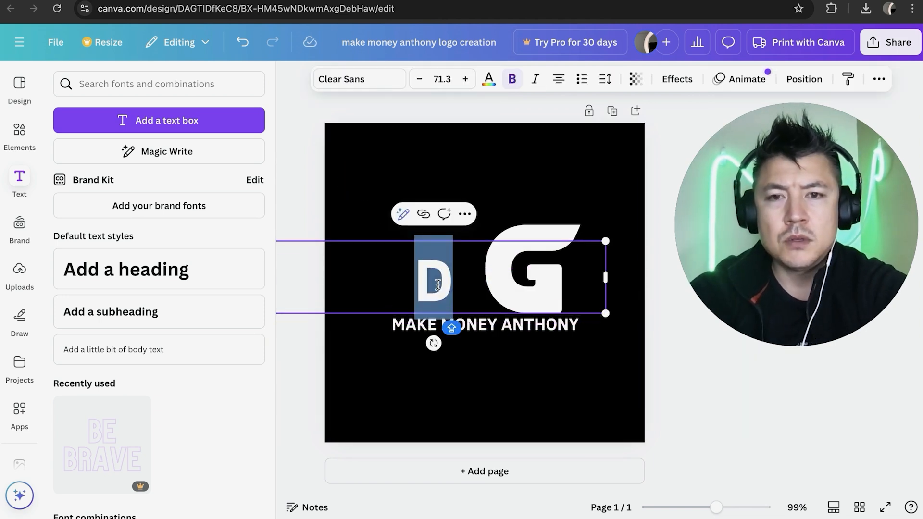
{"action": "type", "text": "A"}
{"action": "key", "text": "Escape"}
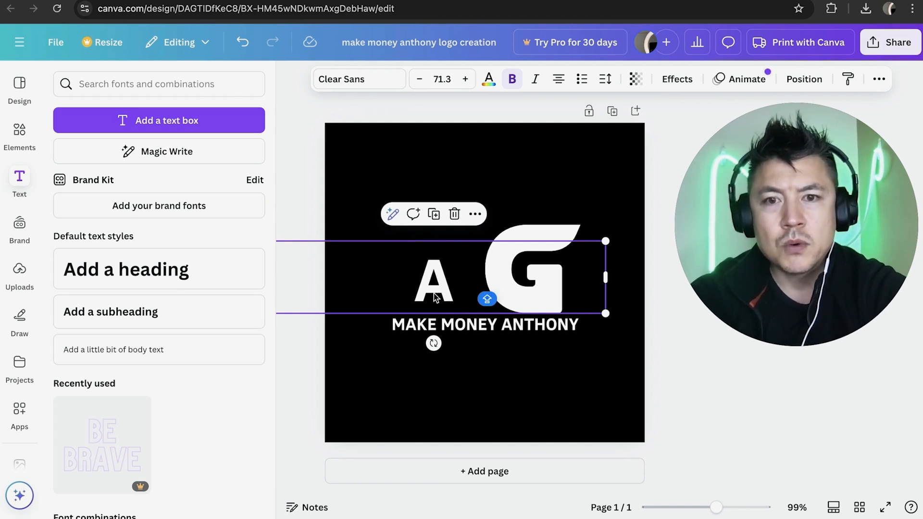
{"action": "left_click", "coordinate": [363, 89]}
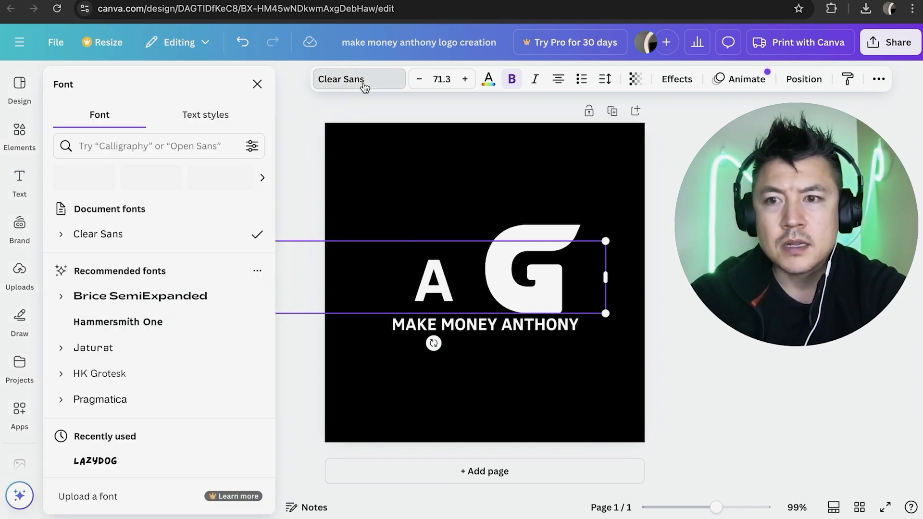
{"action": "left_click", "coordinate": [166, 302]}
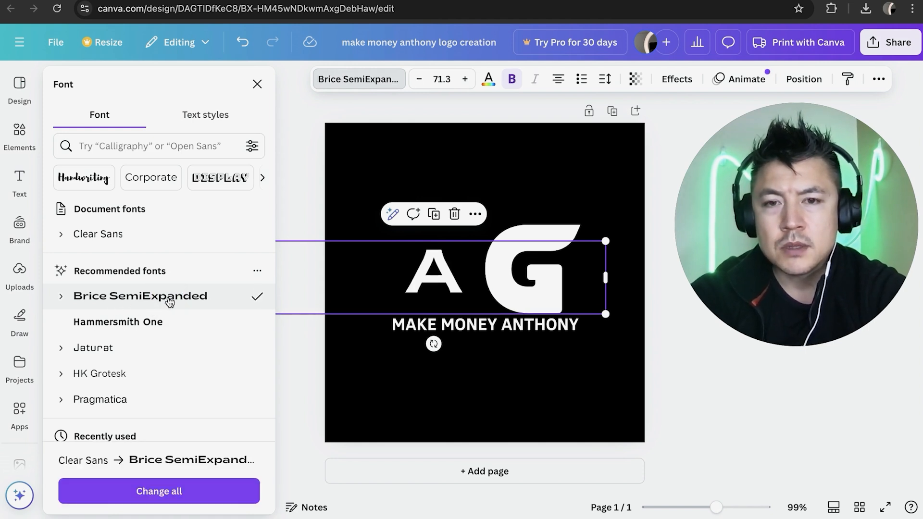
- Set the font size of the "A" to 100
{"action": "double_click", "coordinate": [424, 262]}
{"action": "left_click", "coordinate": [605, 241]}
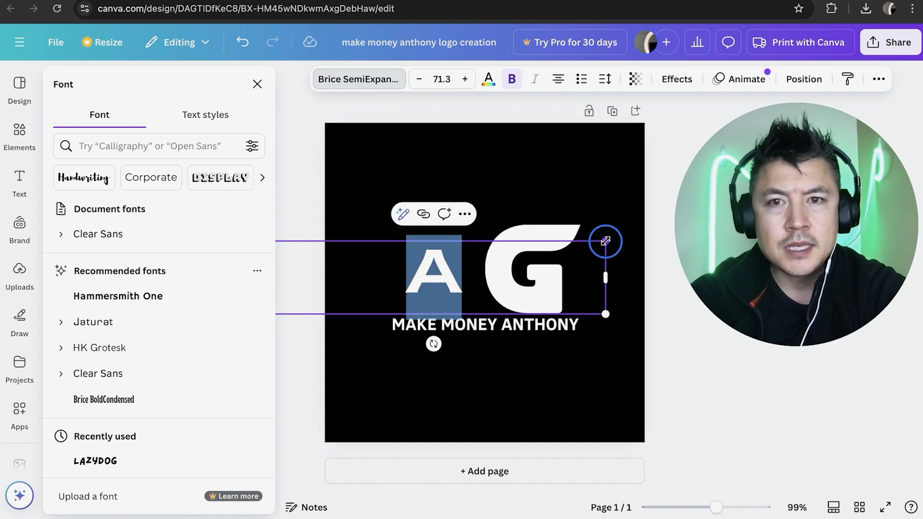
{"action": "left_click", "coordinate": [436, 78]}
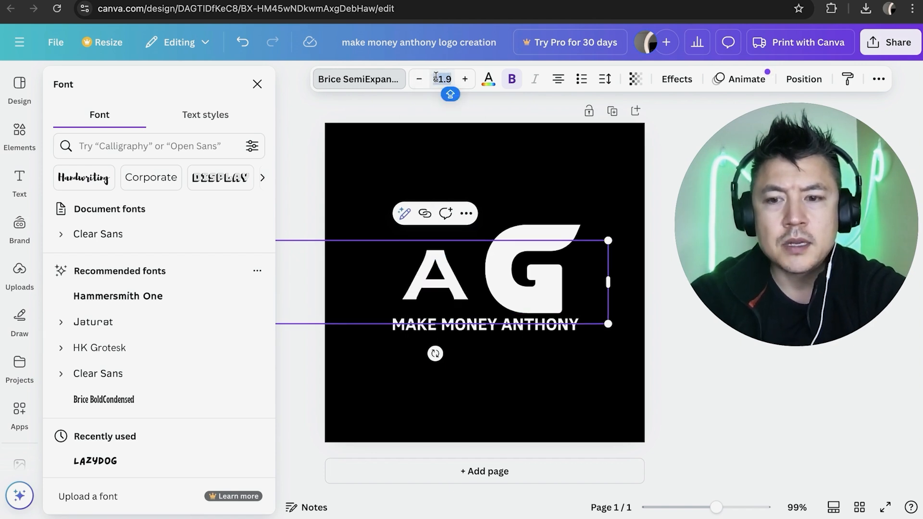
{"action": "type", "text": "100"}
{"action": "key", "text": "Return"}
{"action": "left_click", "coordinate": [388, 149]}
- Shrink the G graphic to match the height of the "A" and shift the "A" slightly closer to it
{"action": "left_click", "coordinate": [519, 270]}
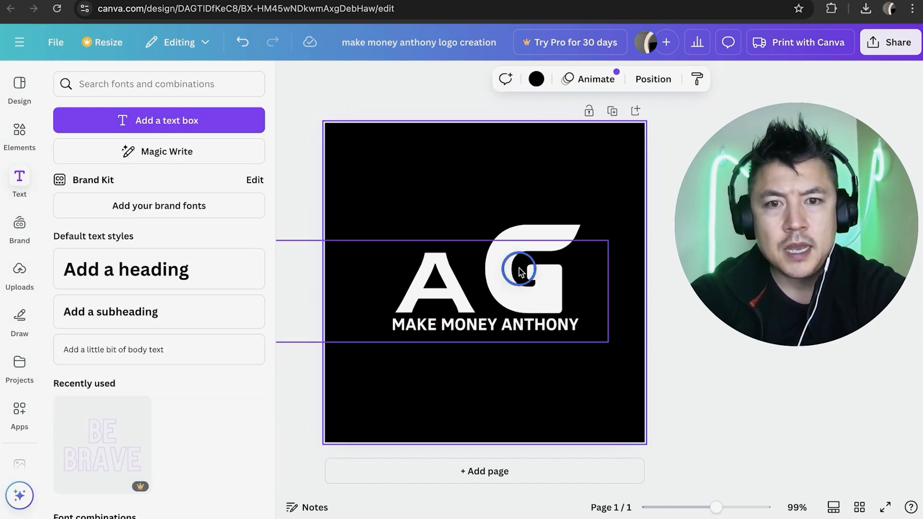
{"action": "left_click", "coordinate": [519, 268]}
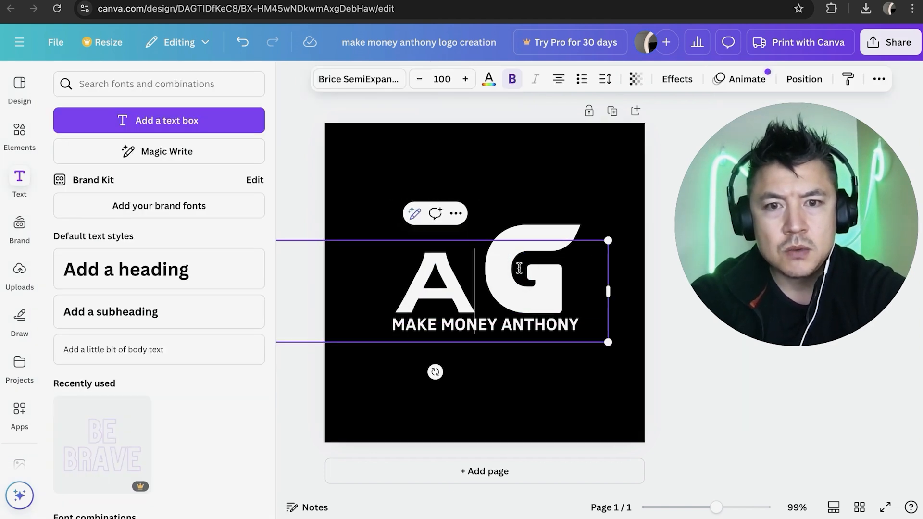
{"action": "left_click", "coordinate": [554, 229]}
{"action": "left_click_drag", "start_coordinate": [578, 223], "coordinate": [539, 274]}
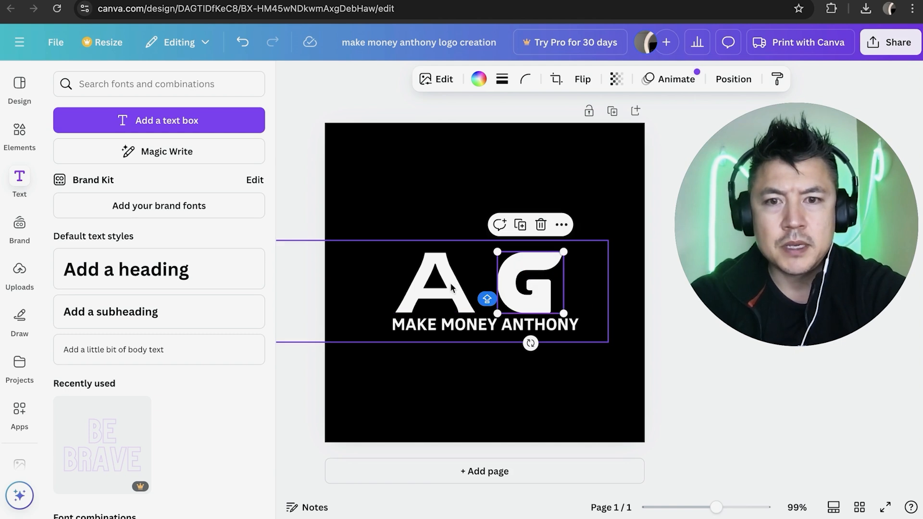
{"action": "left_click", "coordinate": [442, 153]}
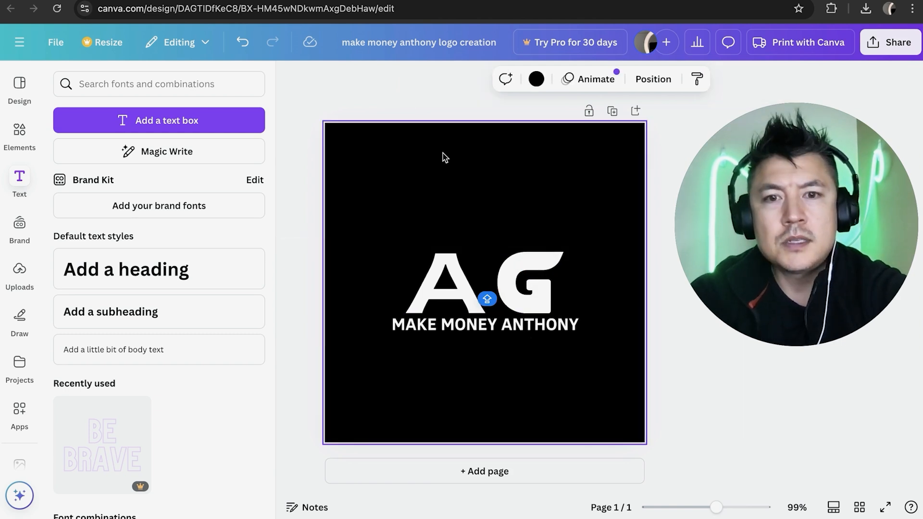
{"action": "left_click", "coordinate": [446, 198]}
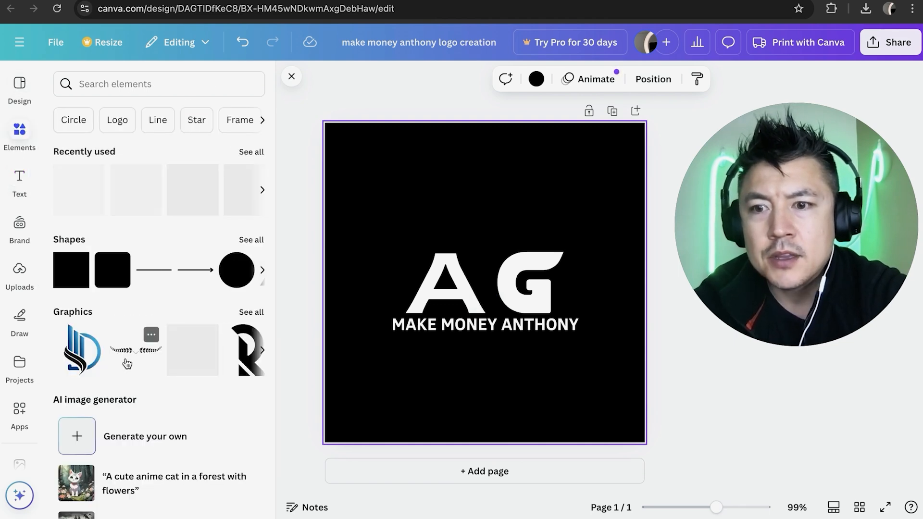
- Add a circular frame from the elements library over the middle of the logo
{"action": "scroll", "coordinate": [128, 363], "scroll_direction": "down", "scroll_amount": 3}
{"action": "scroll", "coordinate": [126, 362], "scroll_direction": "down", "scroll_amount": 10}
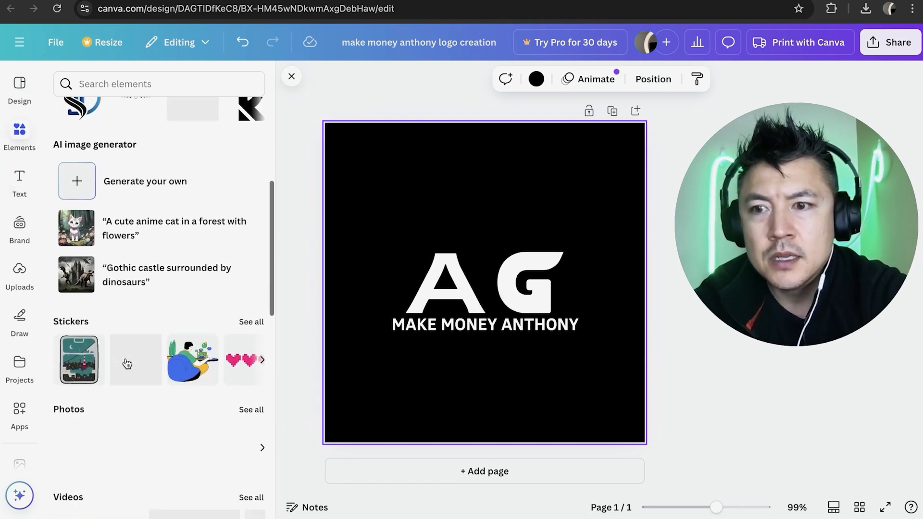
{"action": "scroll", "coordinate": [144, 310], "scroll_direction": "down", "scroll_amount": 4}
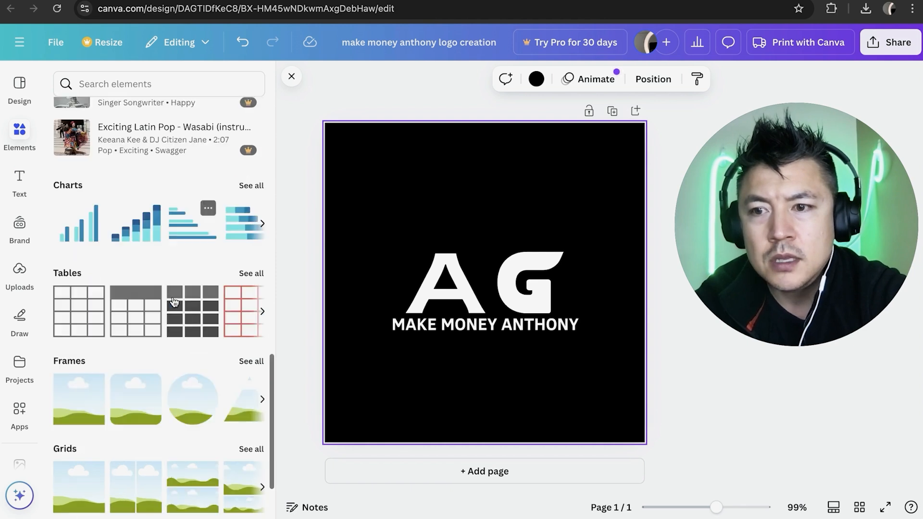
{"action": "scroll", "coordinate": [170, 332], "scroll_direction": "down", "scroll_amount": 1}
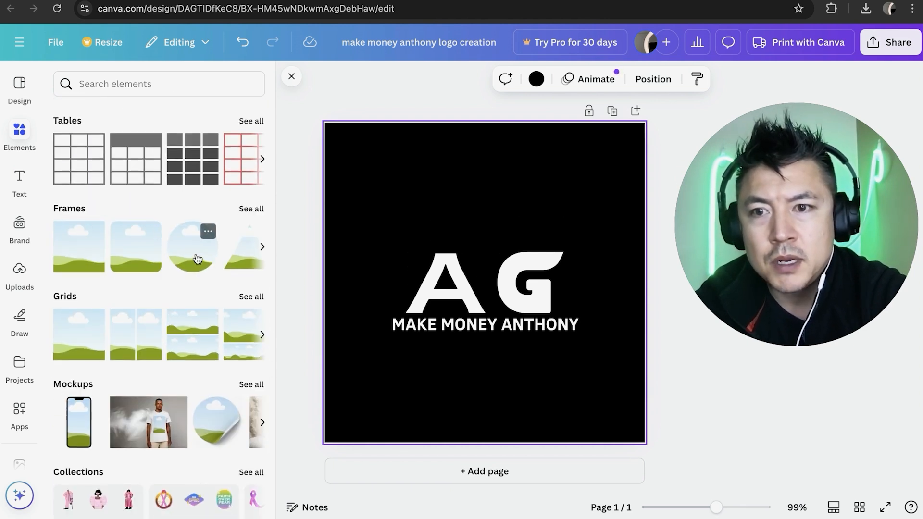
{"action": "left_click_drag", "start_coordinate": [198, 264], "coordinate": [433, 245]}
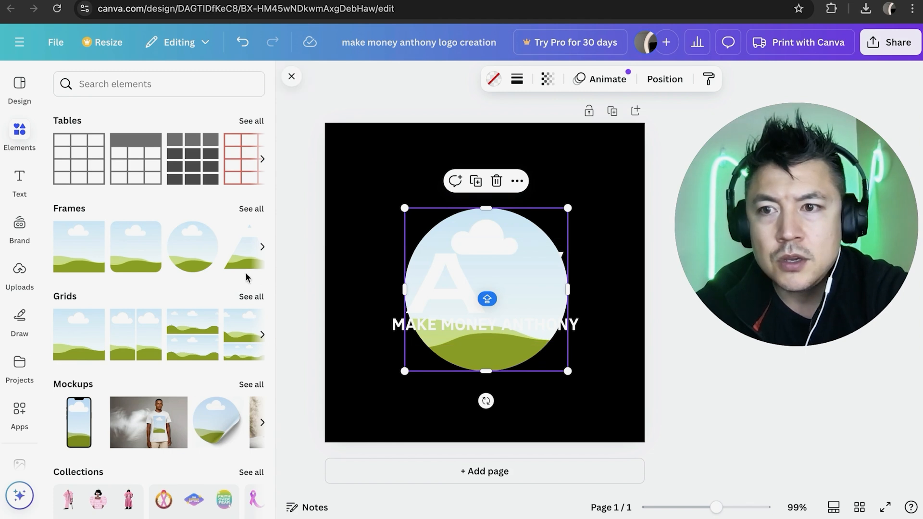
- Fill the circular frame with the uploaded photo of the man standing at the stone balustrade
{"action": "left_click", "coordinate": [20, 271]}
{"action": "mouse_move", "coordinate": [102, 292]}
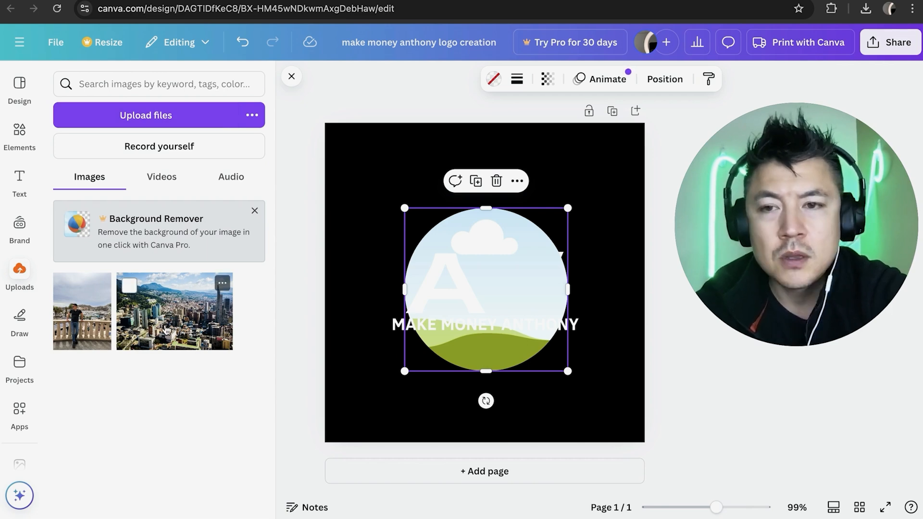
{"action": "left_click", "coordinate": [96, 326]}
{"action": "left_click_drag", "start_coordinate": [96, 326], "coordinate": [471, 221]}
{"action": "left_click", "coordinate": [361, 198]}
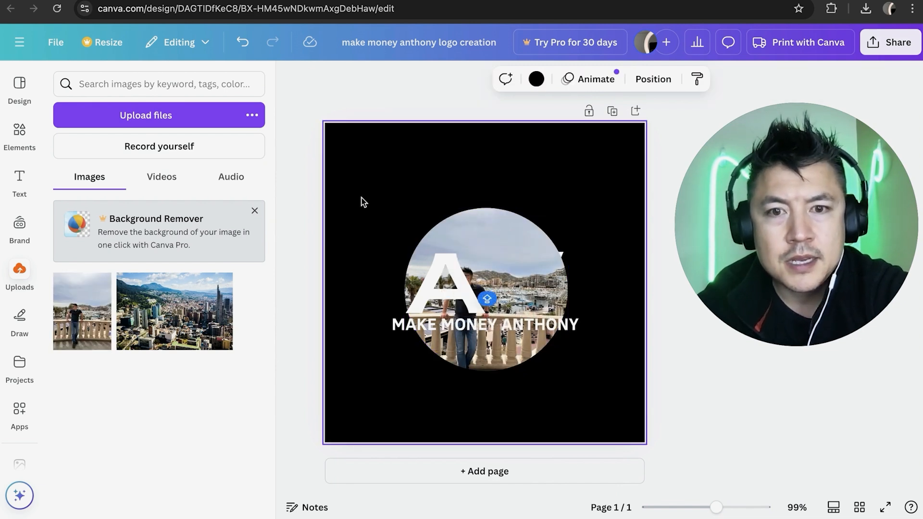
- Send the circular photo behind the A and G letters in the layer order
{"action": "left_click", "coordinate": [463, 223]}
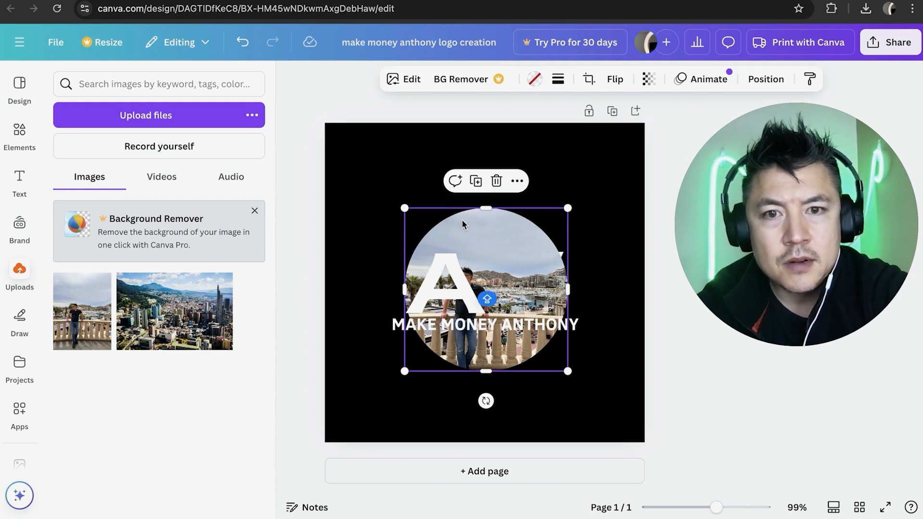
{"action": "right_click", "coordinate": [462, 220]}
{"action": "mouse_move", "coordinate": [507, 246]}
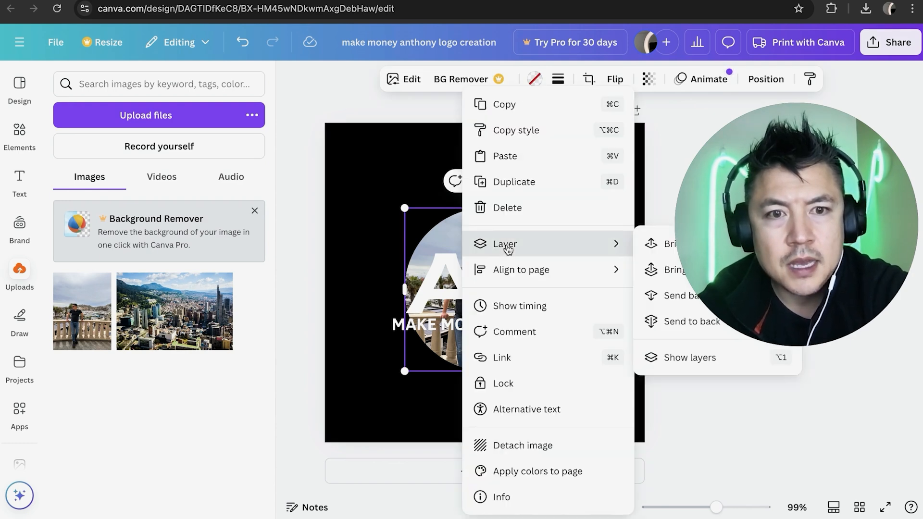
{"action": "left_click", "coordinate": [600, 168]}
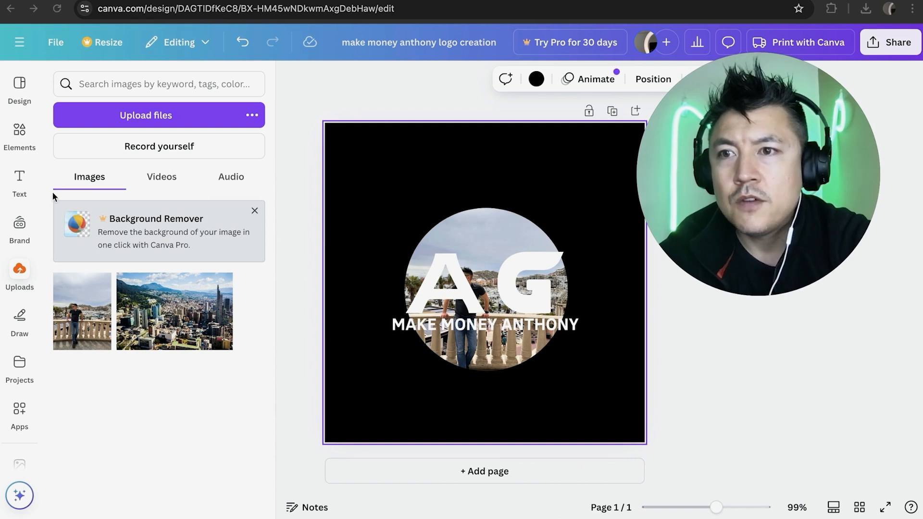
- Try a freehand red marker stroke across the upper part of the circular photo and undo it
{"action": "left_click", "coordinate": [19, 320]}
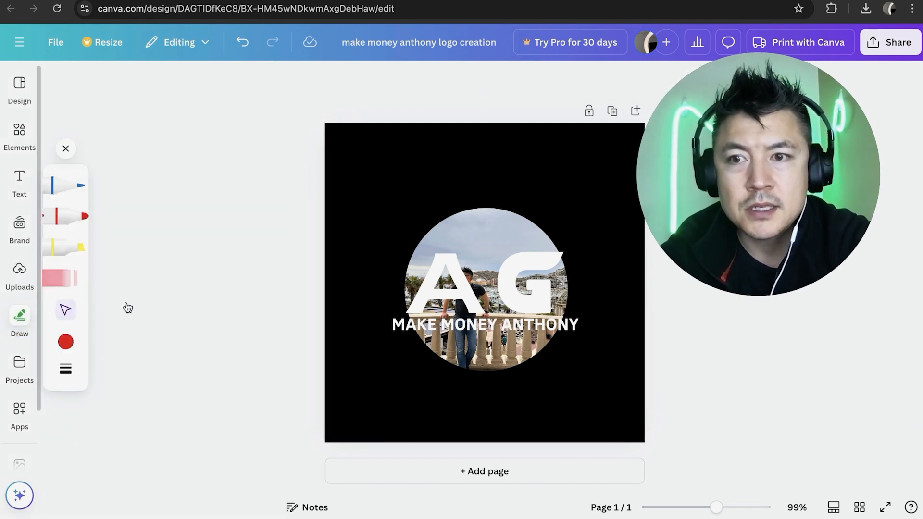
{"action": "left_click", "coordinate": [68, 216]}
{"action": "left_click_drag", "start_coordinate": [413, 209], "coordinate": [494, 201]}
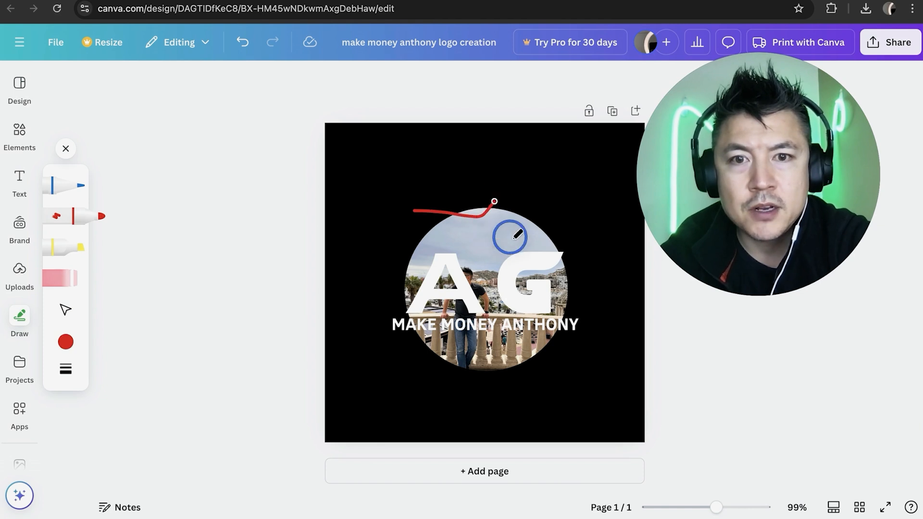
{"action": "left_click_drag", "start_coordinate": [517, 234], "coordinate": [544, 230]}
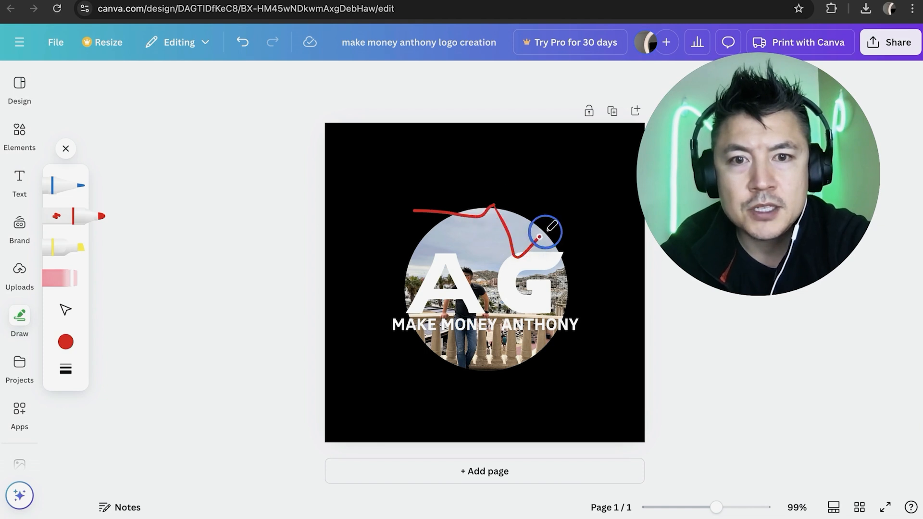
{"action": "left_click", "coordinate": [248, 44]}
{"action": "left_click", "coordinate": [19, 134]}
{"action": "scroll", "coordinate": [260, 288], "scroll_direction": "up", "scroll_amount": 3}
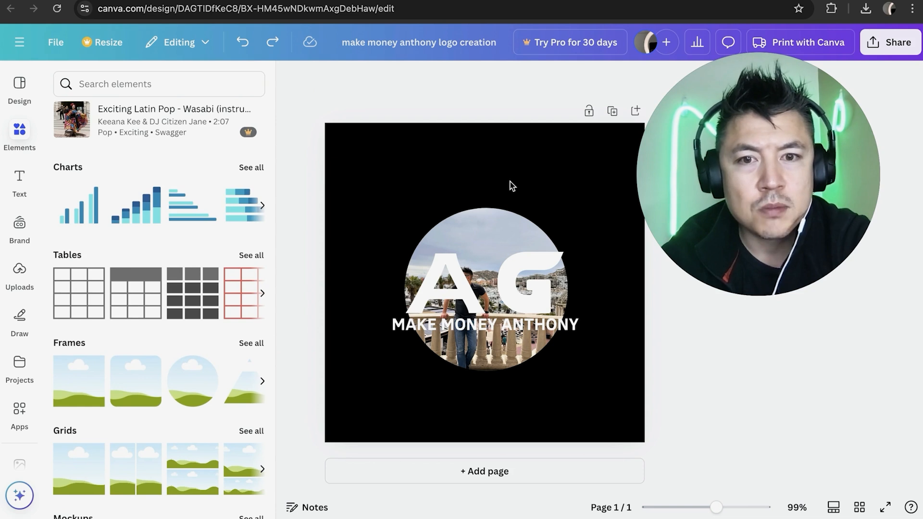
{"action": "left_click", "coordinate": [608, 333]}
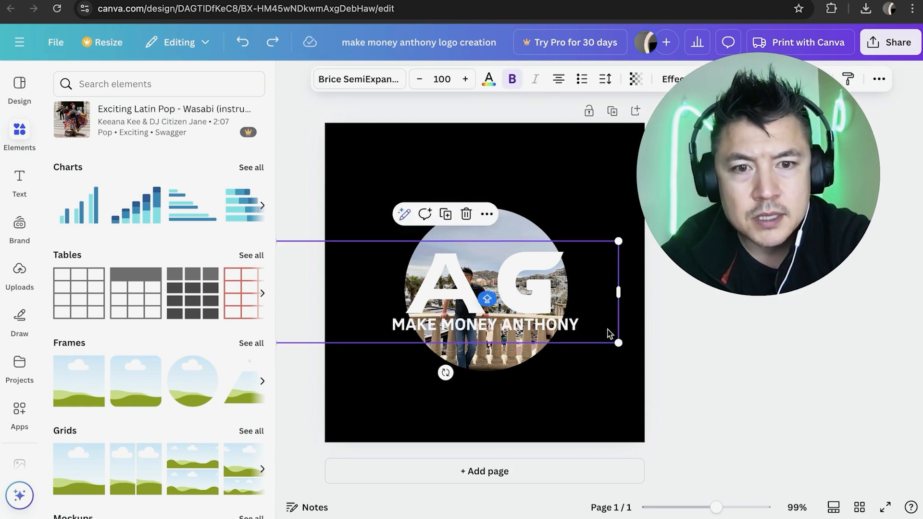
{"action": "left_click", "coordinate": [580, 330]}
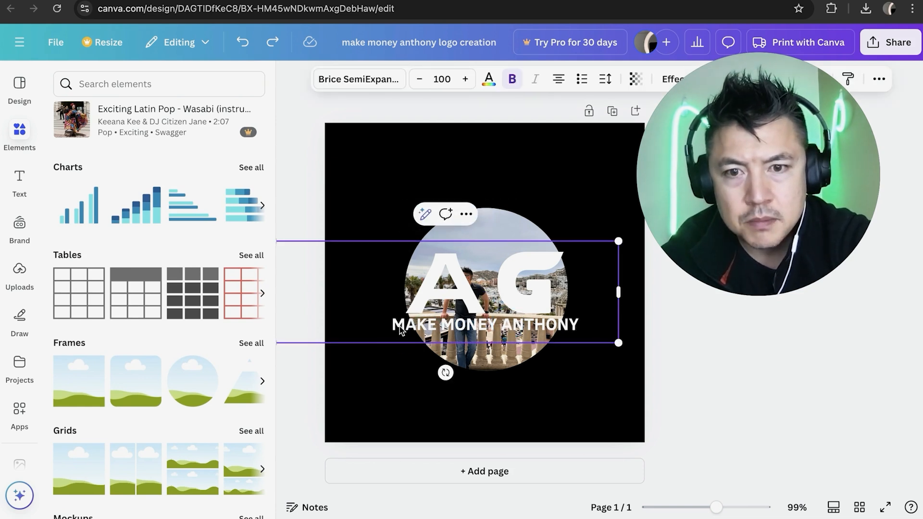
{"action": "left_click", "coordinate": [414, 178]}
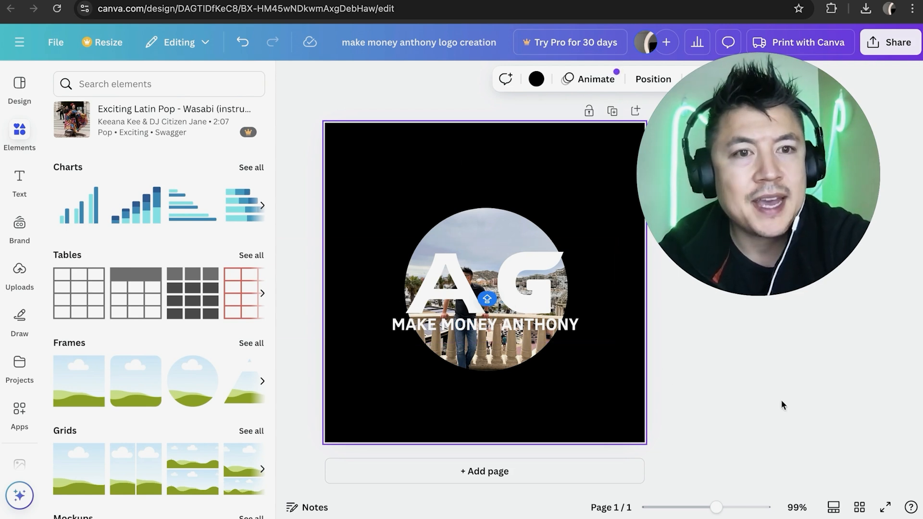
- Download the finished logo design as a PNG file
{"action": "left_click", "coordinate": [890, 42]}
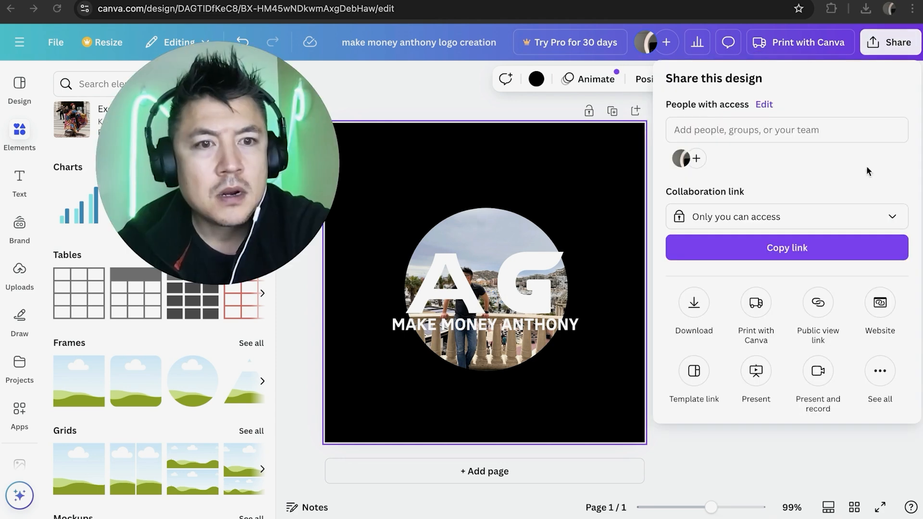
{"action": "left_click", "coordinate": [697, 309]}
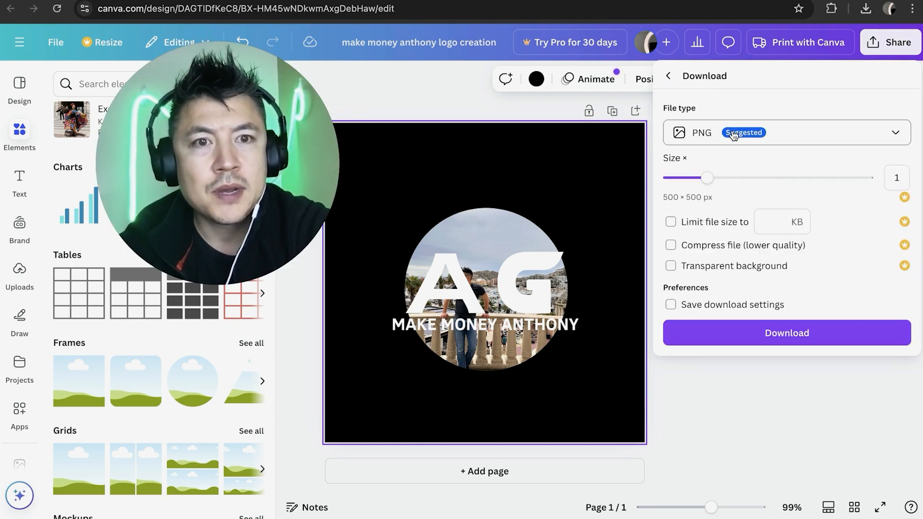
{"action": "left_click", "coordinate": [800, 134]}
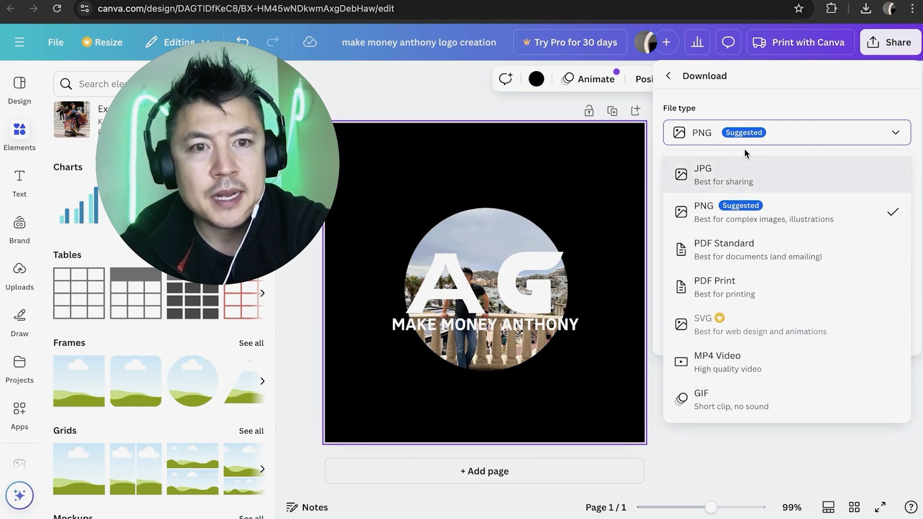
{"action": "left_click", "coordinate": [716, 222]}
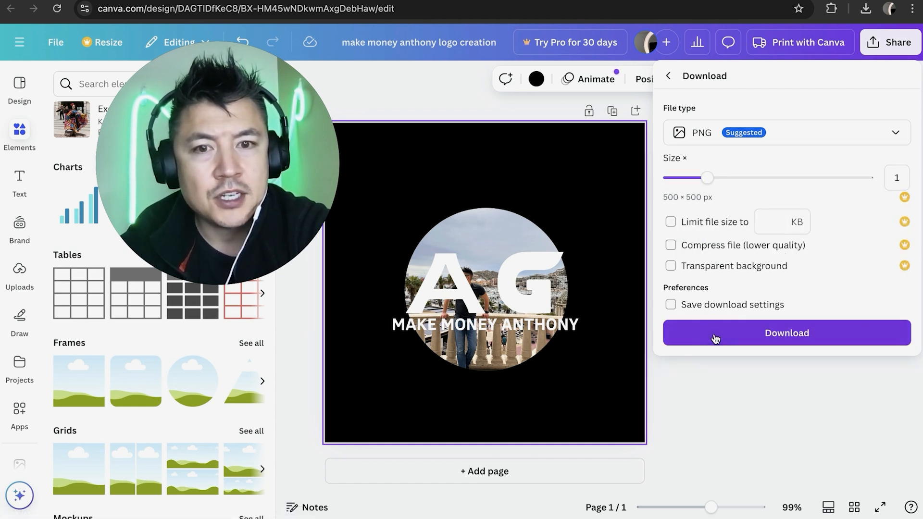
{"action": "left_click", "coordinate": [719, 336]}
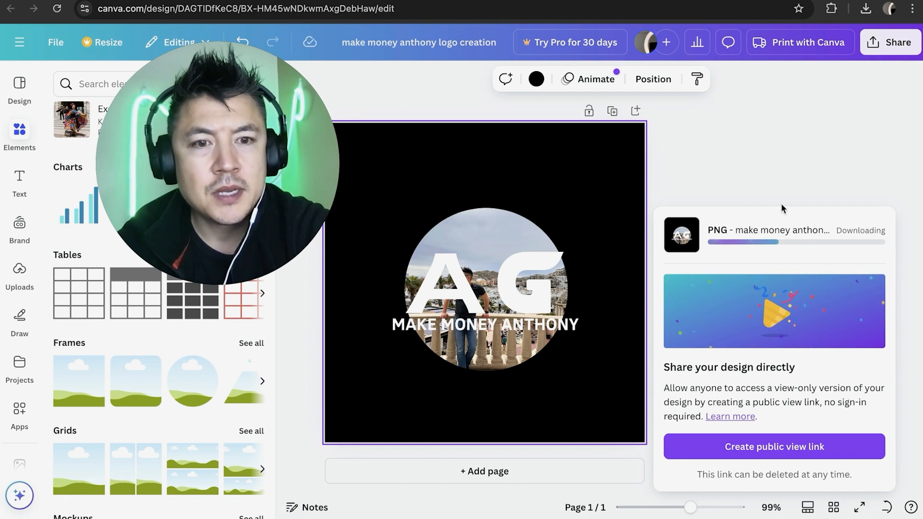
- Open the downloaded logo PNG in the image viewer and make its window shorter to inspect the result
{"action": "left_click", "coordinate": [739, 39]}
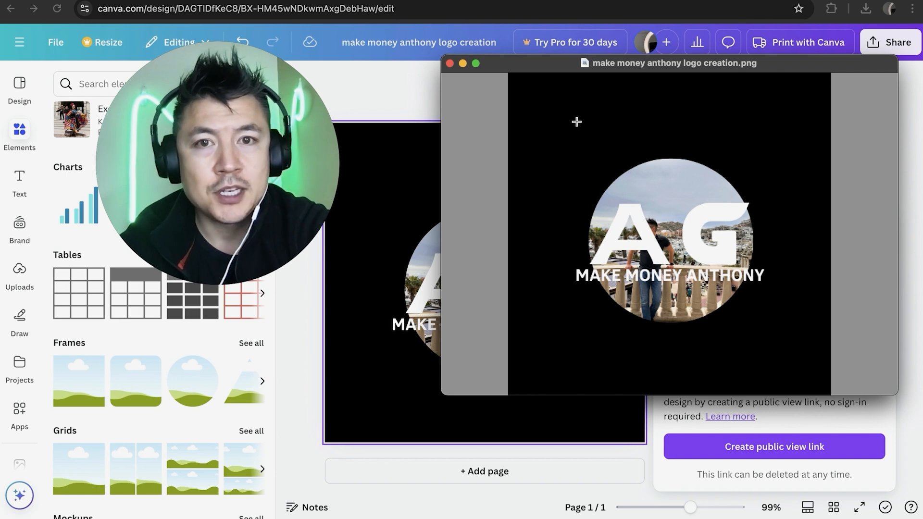
{"action": "left_click_drag", "start_coordinate": [500, 56], "coordinate": [546, 111]}
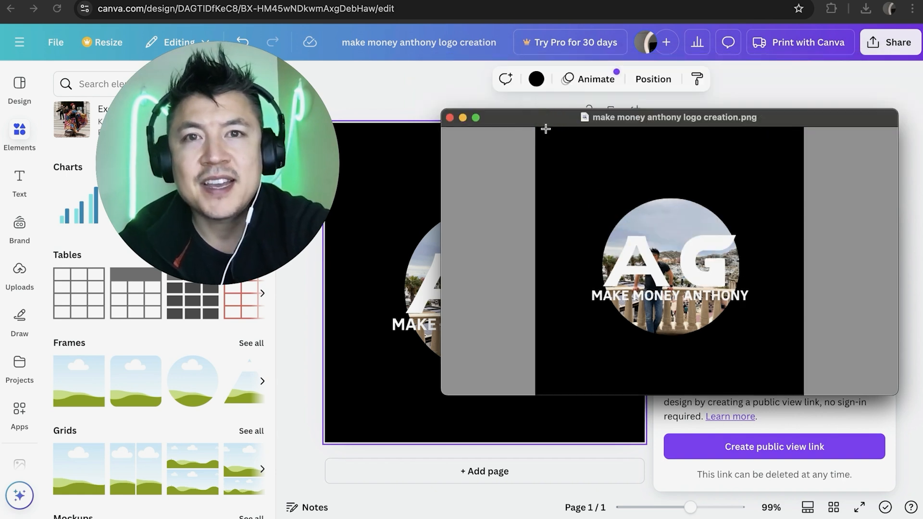